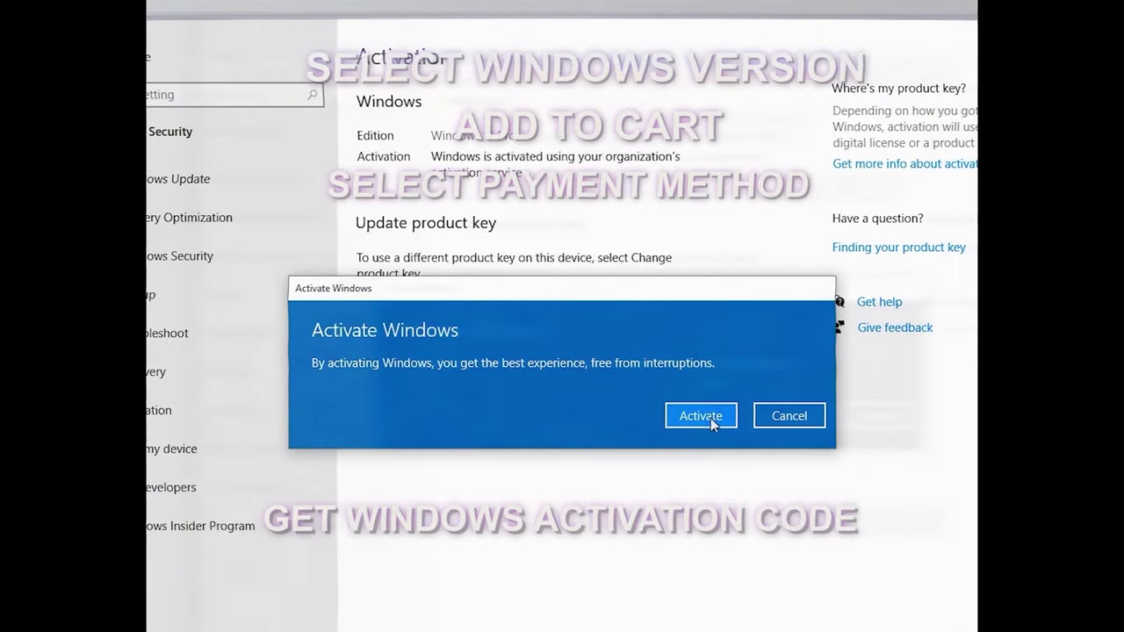
- Confirm the activation of Windows
left_click(711, 418)
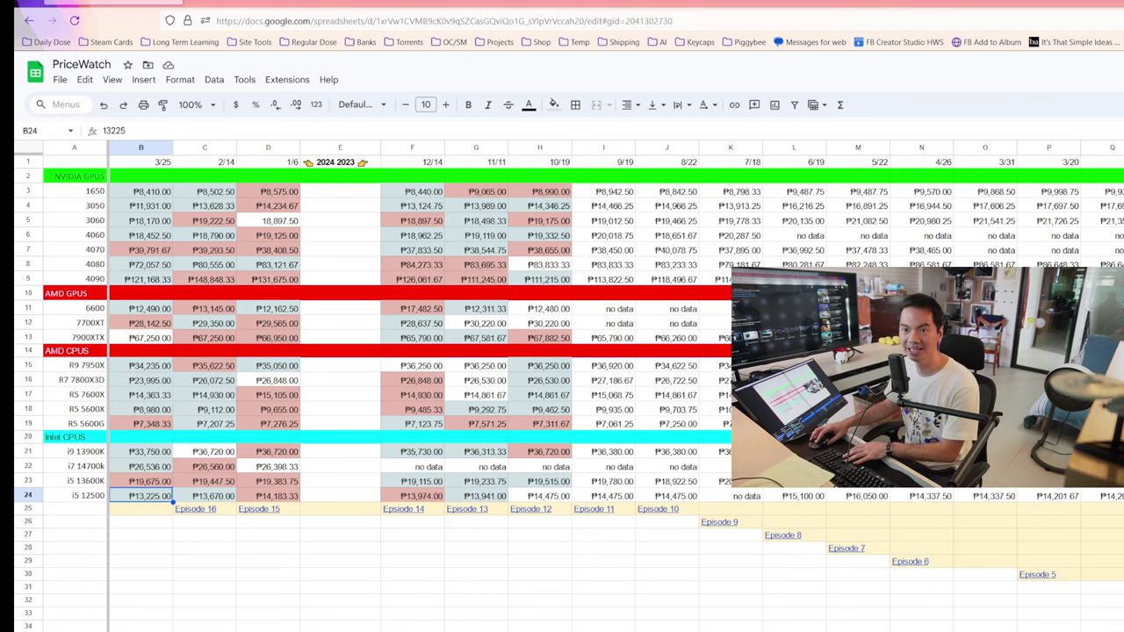
- Examine the 3/25 prices of the NVIDIA GPUs row by row, from the 1650 down to the 4080
left_click(132, 193)
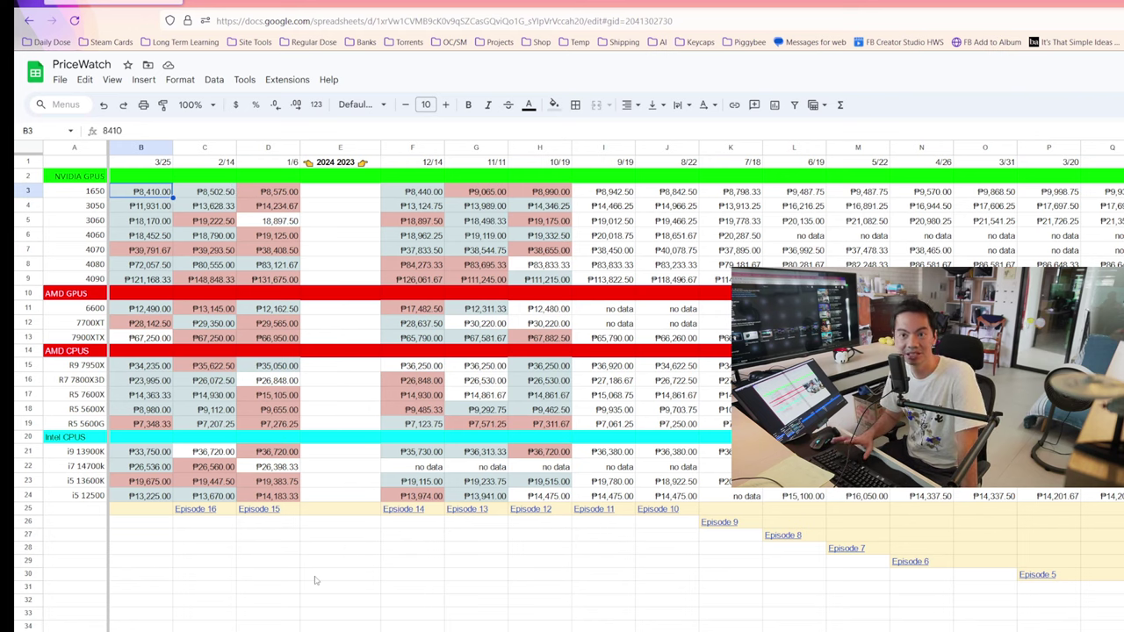
key("Down")
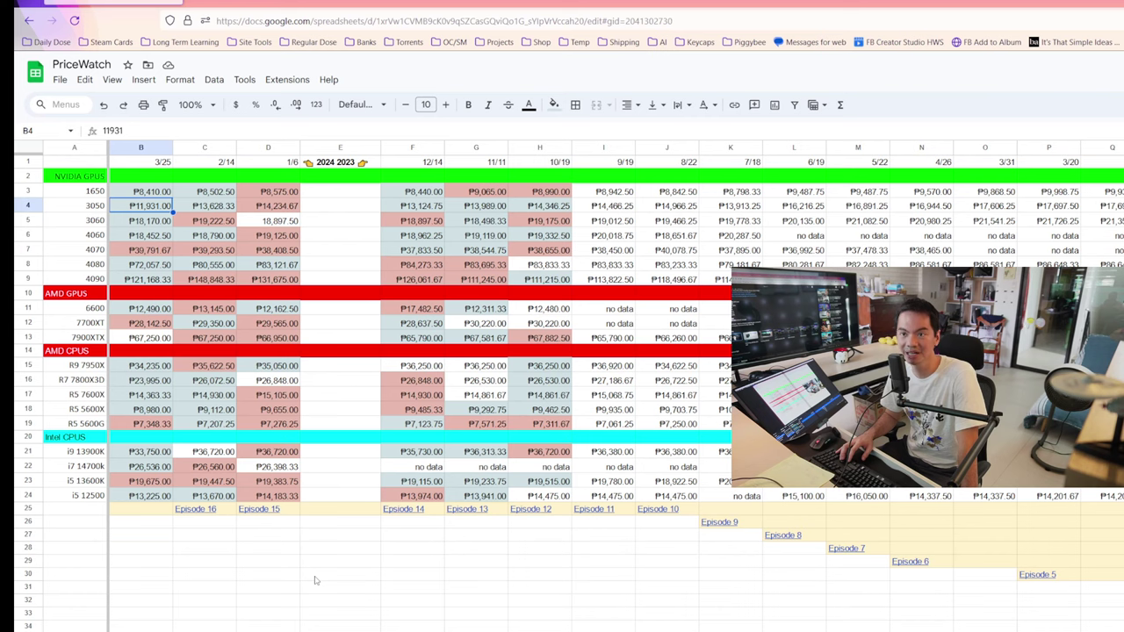
key("Down")
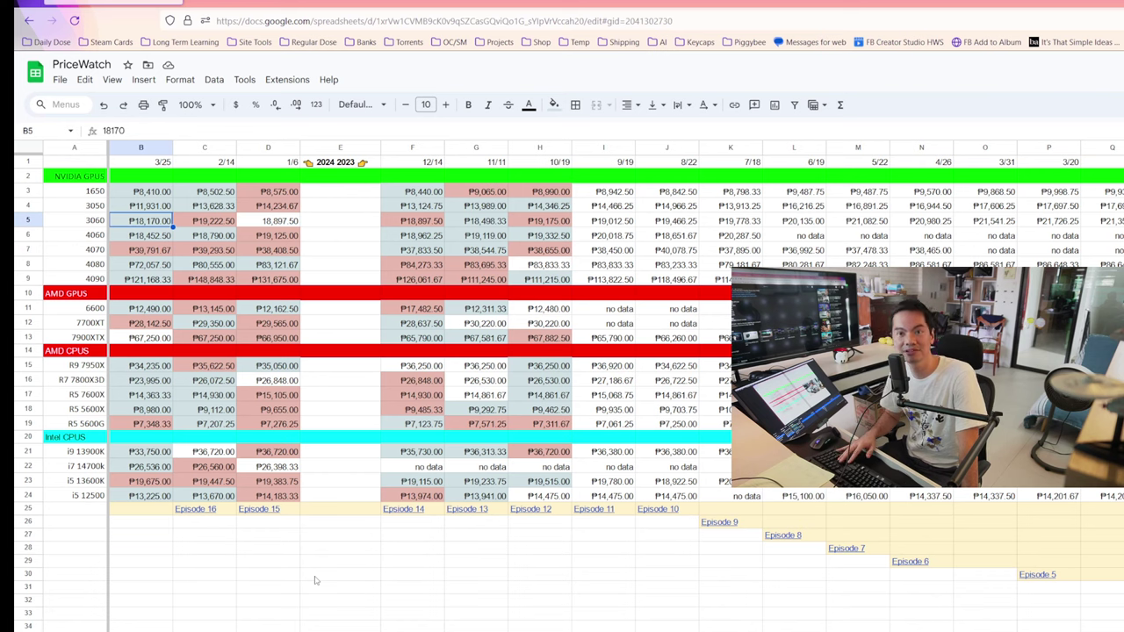
key("Down")
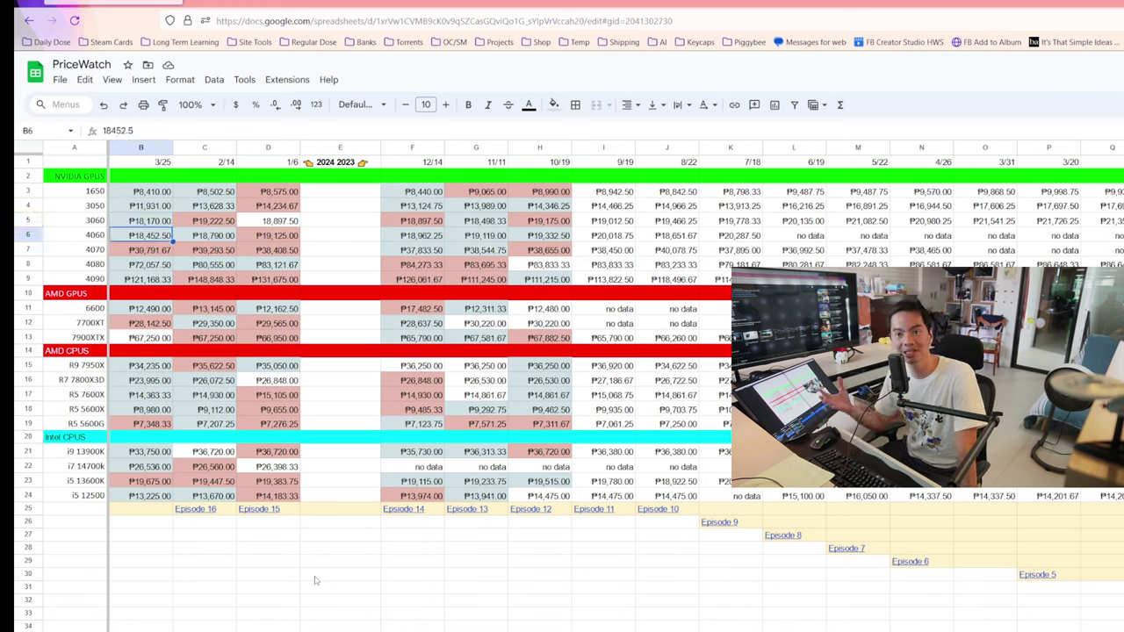
key("Up")
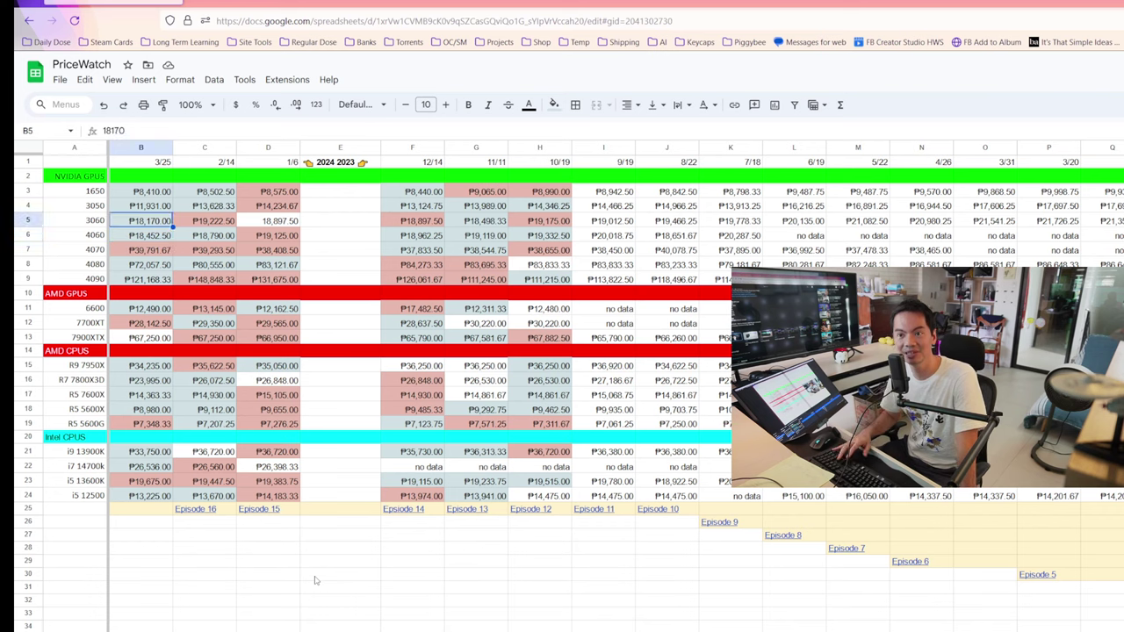
key("Down")
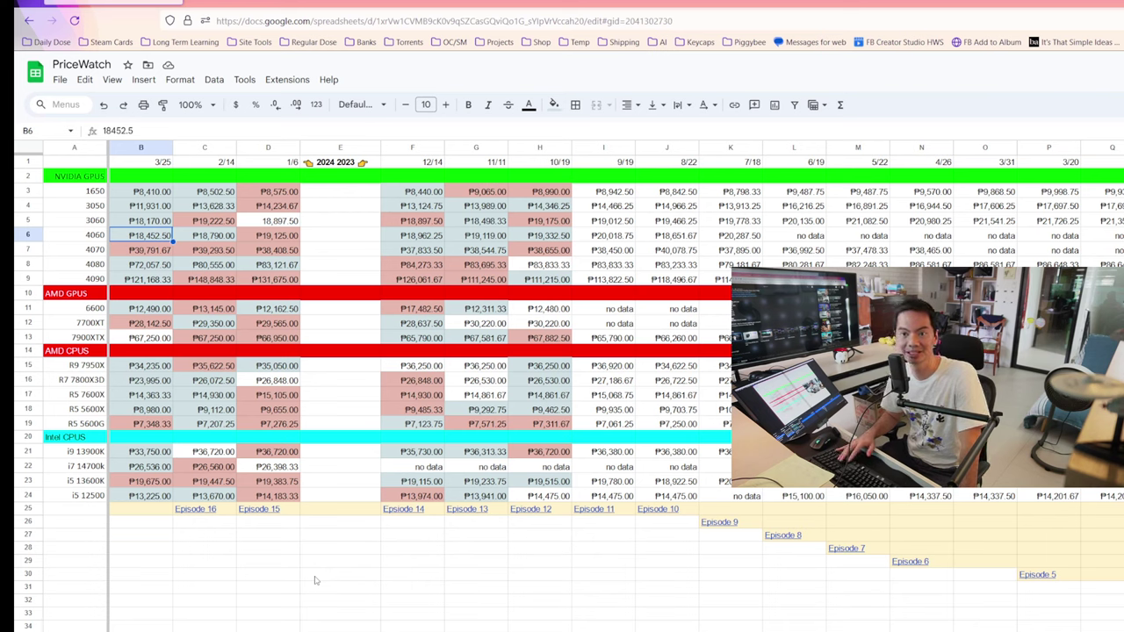
key("Down")
key("Down")
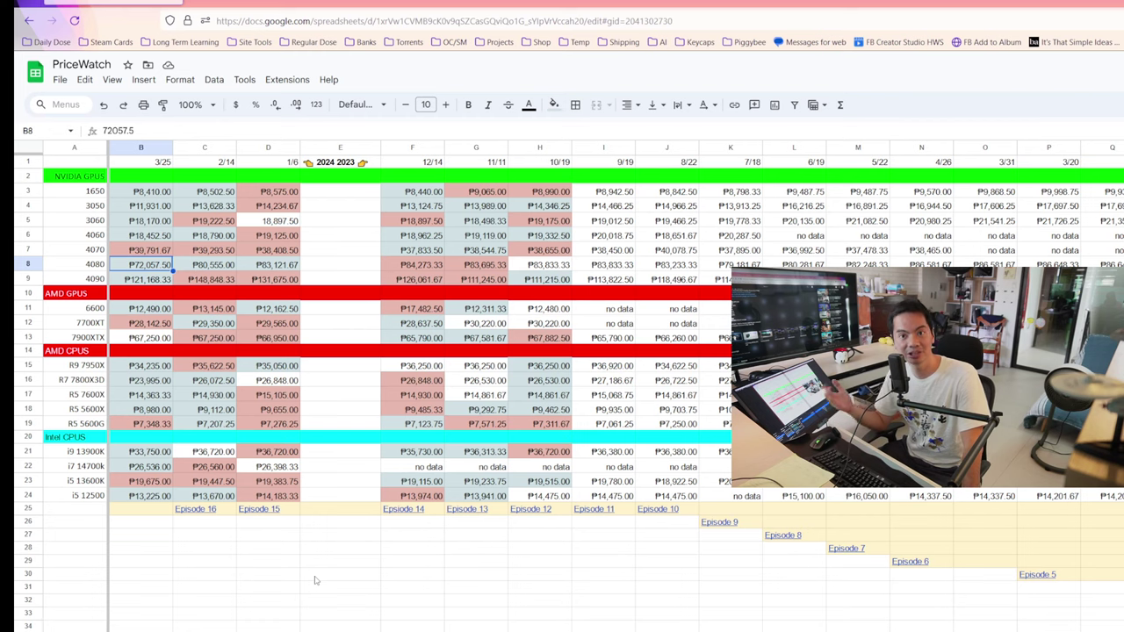
- Compare the 4070's prices across the 3/25, 2/14 and 1/6 columns
key("Left")
key("Up")
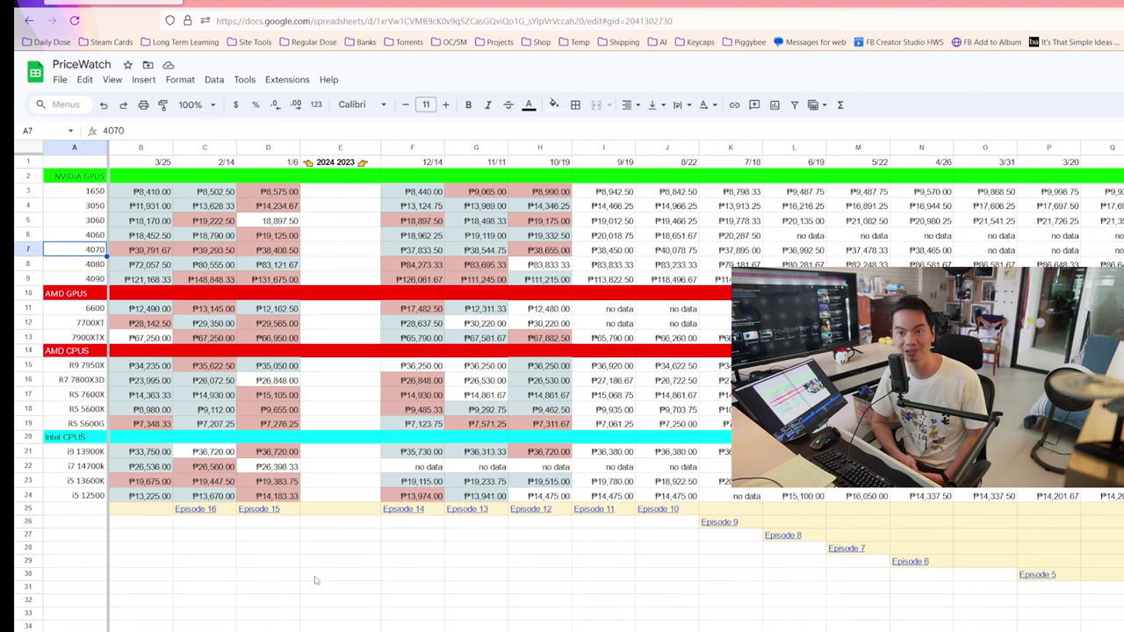
key("Right")
key("Right")
key("Right")
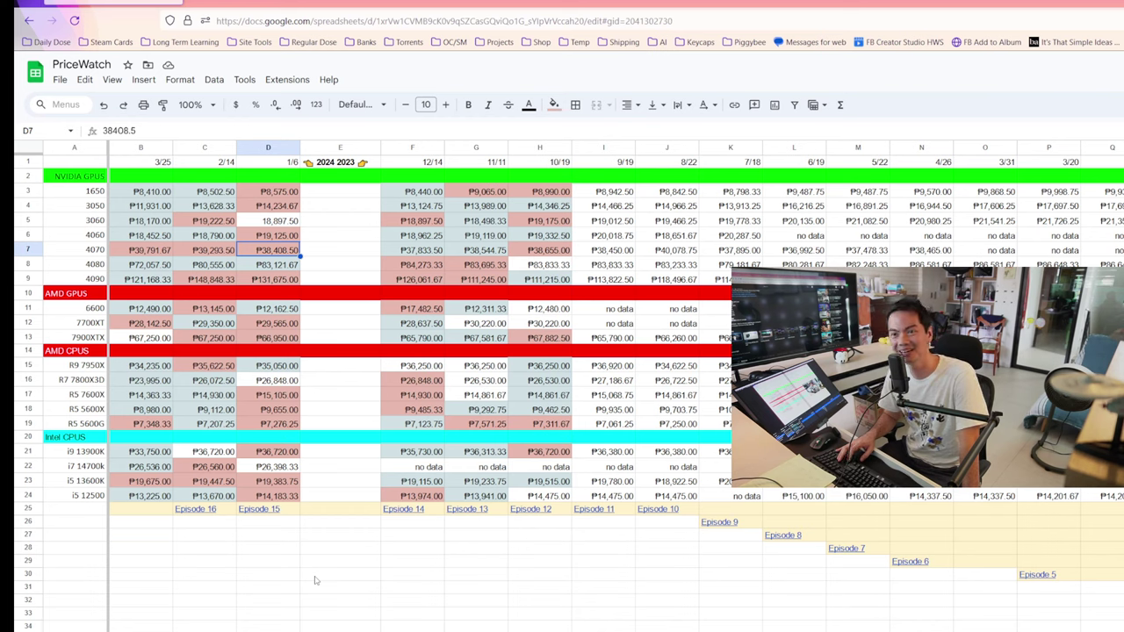
key("Left")
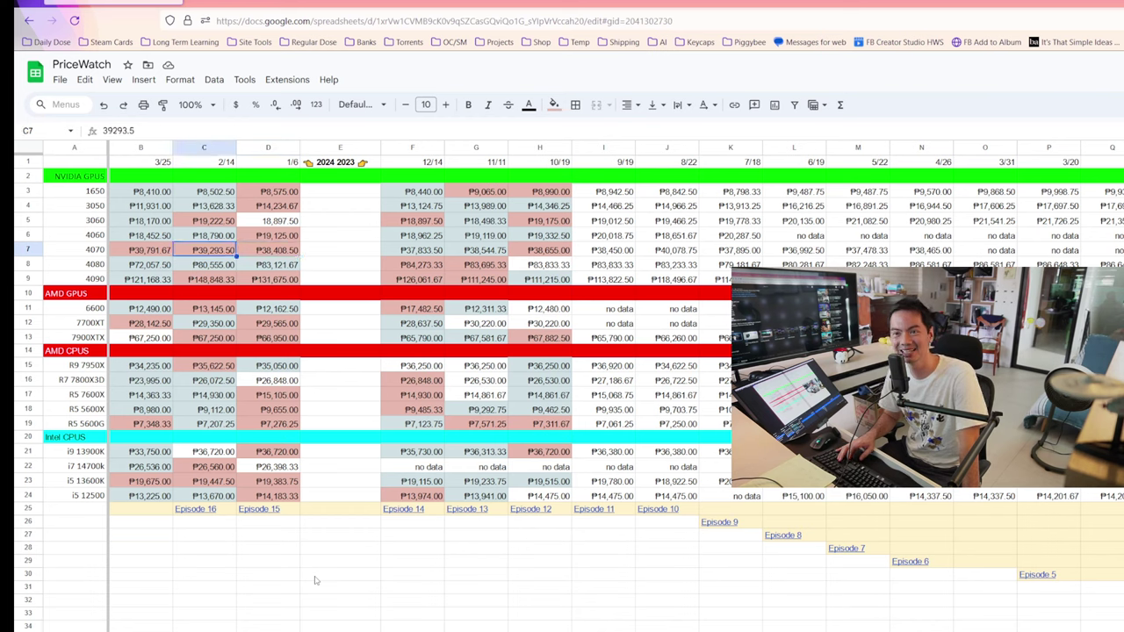
key("Left")
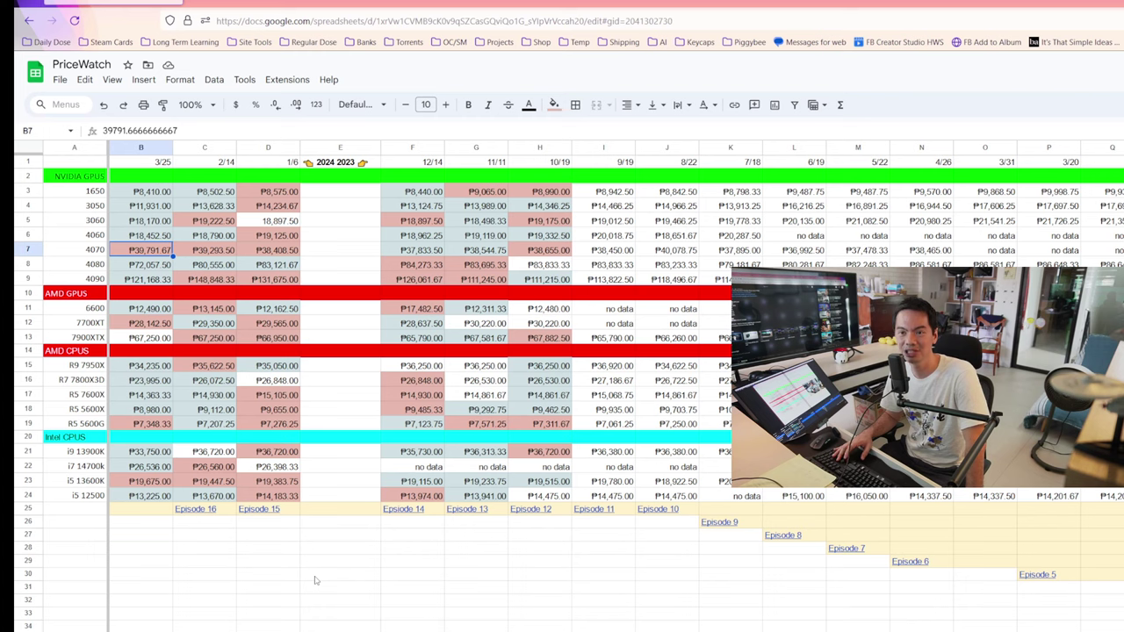
- Compare the 4080's prices between the 12/14 and 3/25 columns, ending on the 3/25 price
key("Down")
key("Right")
key("Right")
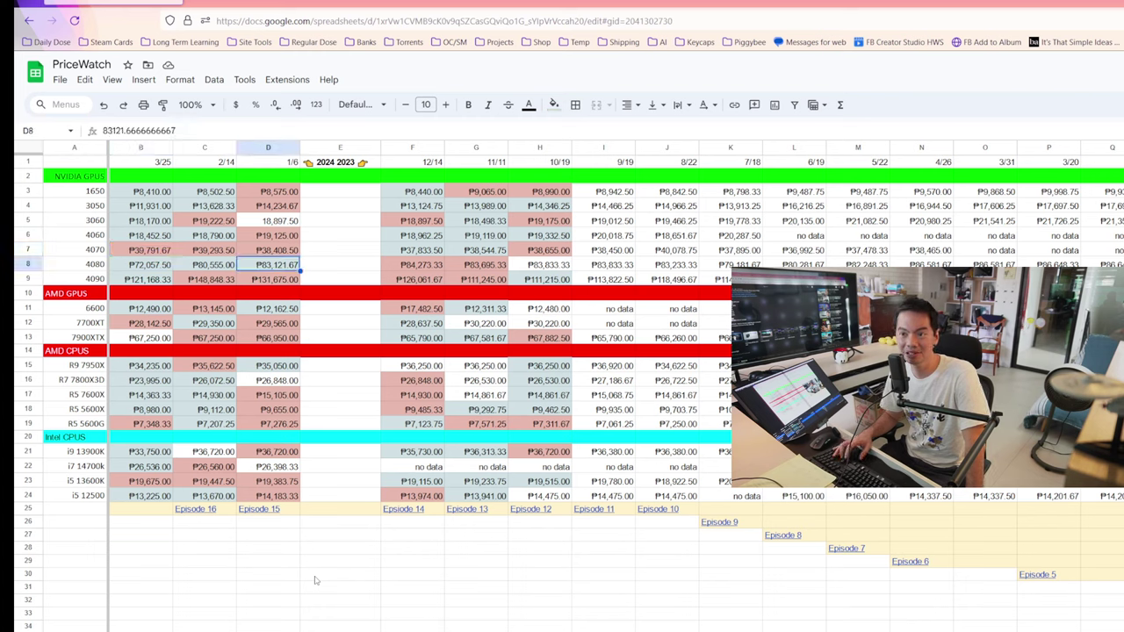
key("Right")
key("Right")
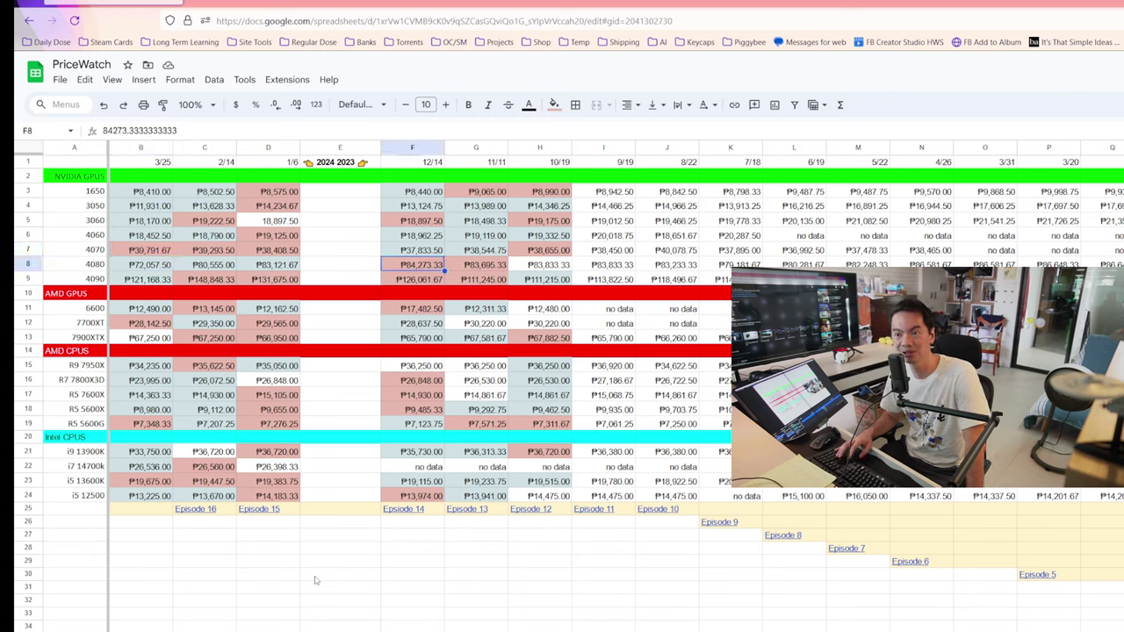
key("Left")
key("Left")
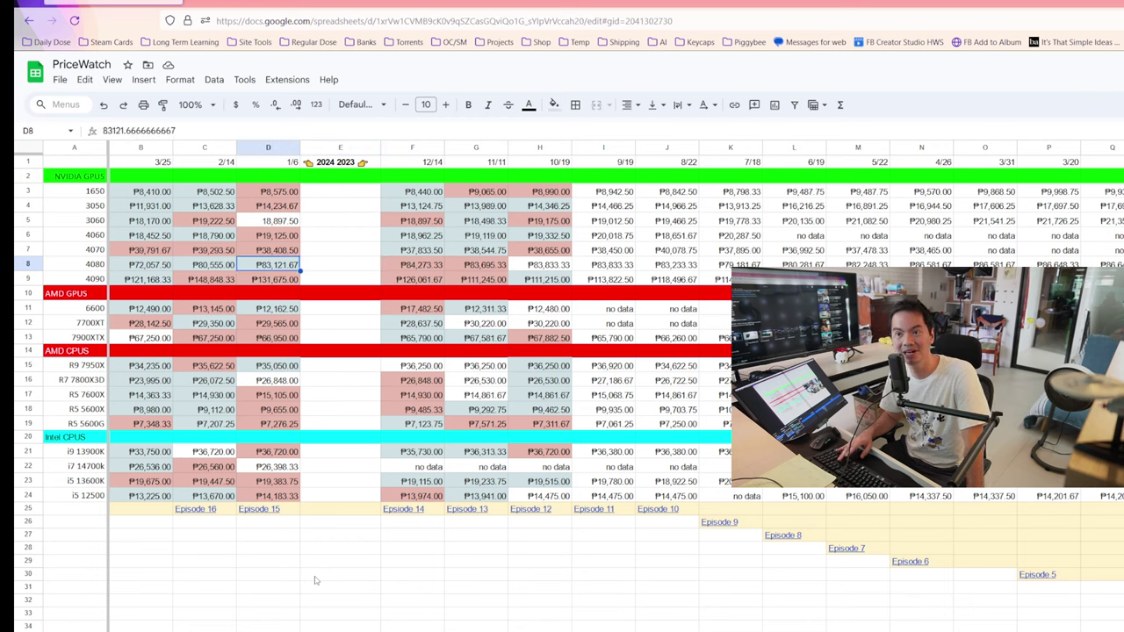
key("Left")
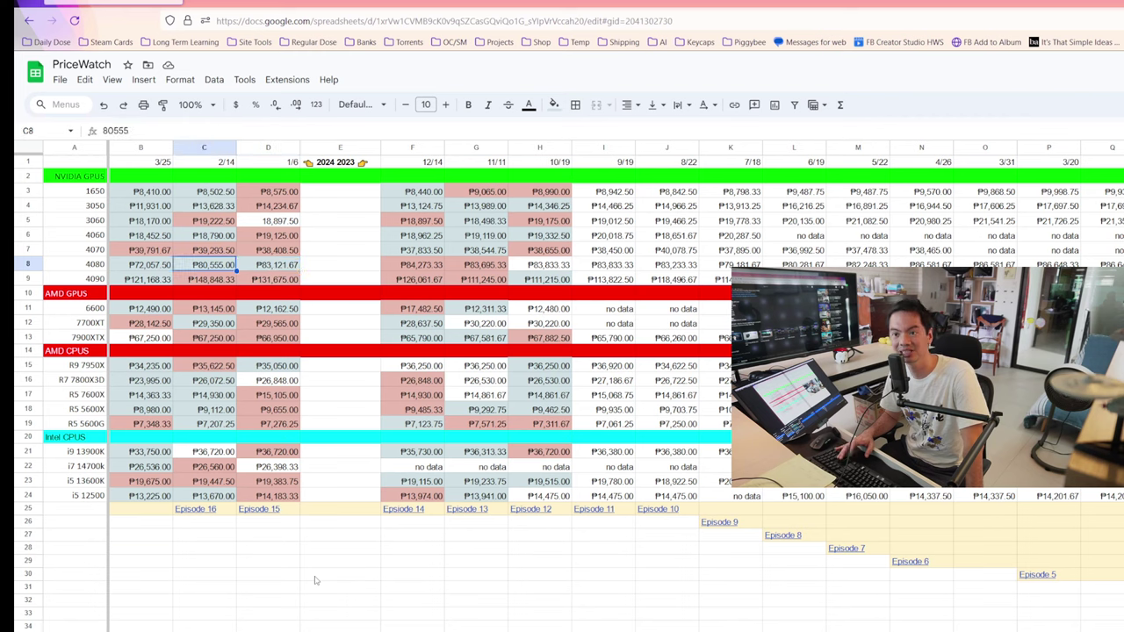
key("Left")
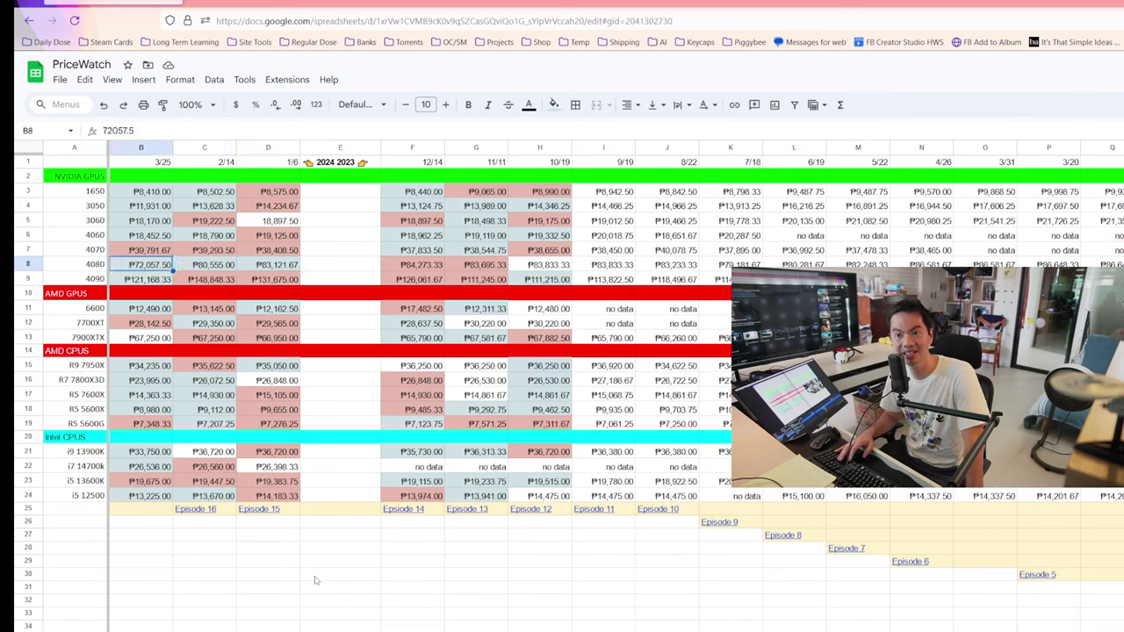
- Compare the 4090's prices between the 12/14 and 3/25 columns, ending on the 3/25 price
key("Down")
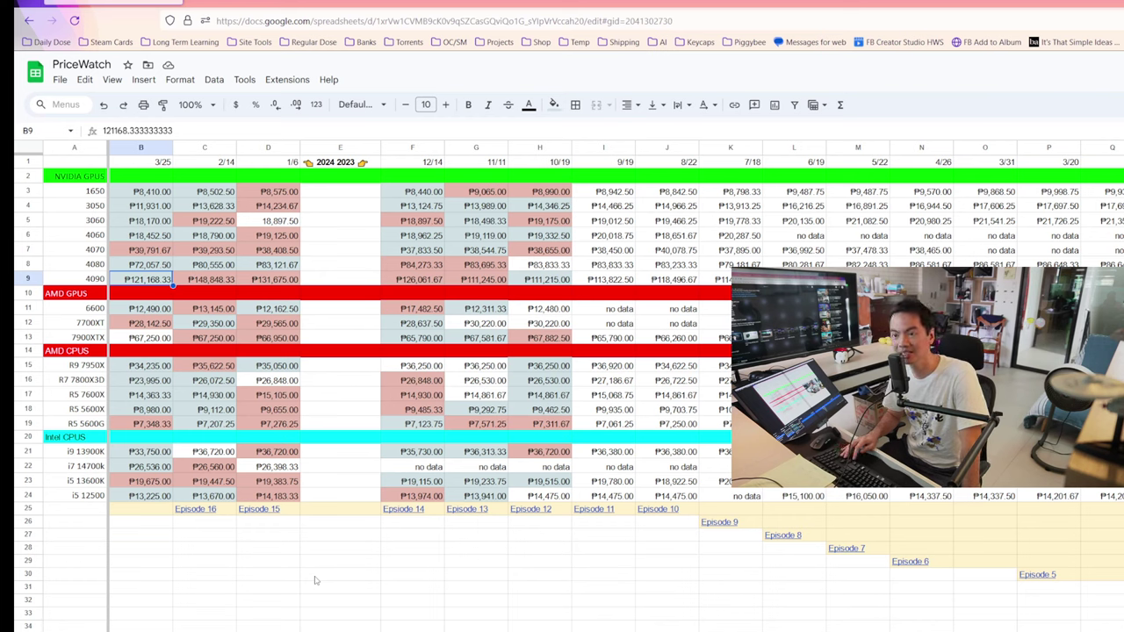
key("Right")
key("Right")
key("Right")
key("Right")
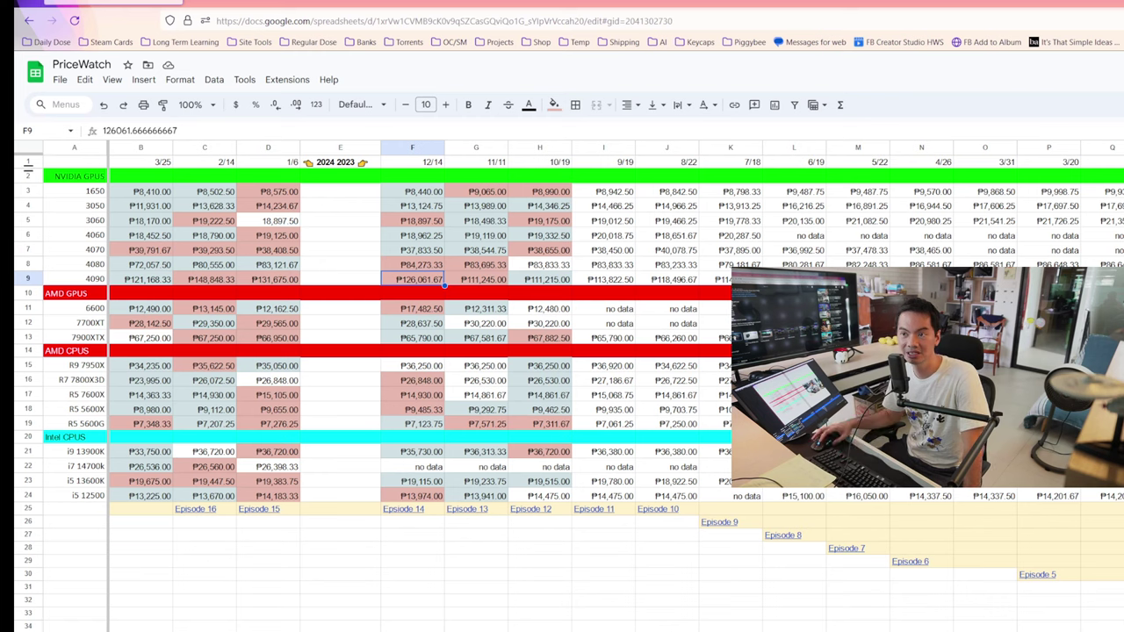
left_click(268, 281)
left_click(211, 281)
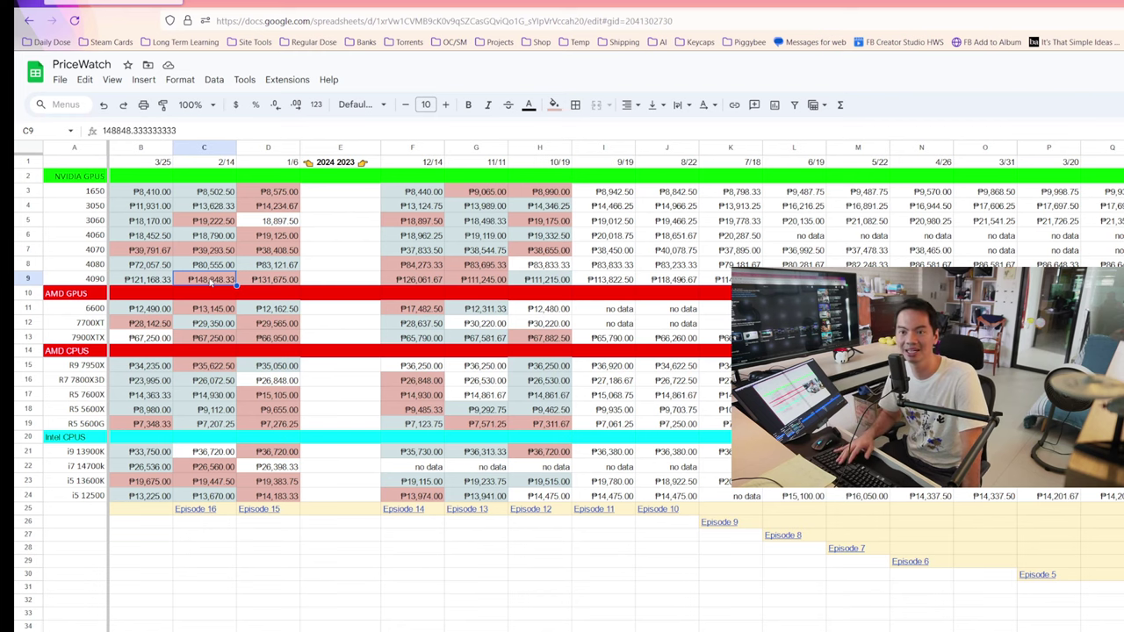
key("Left")
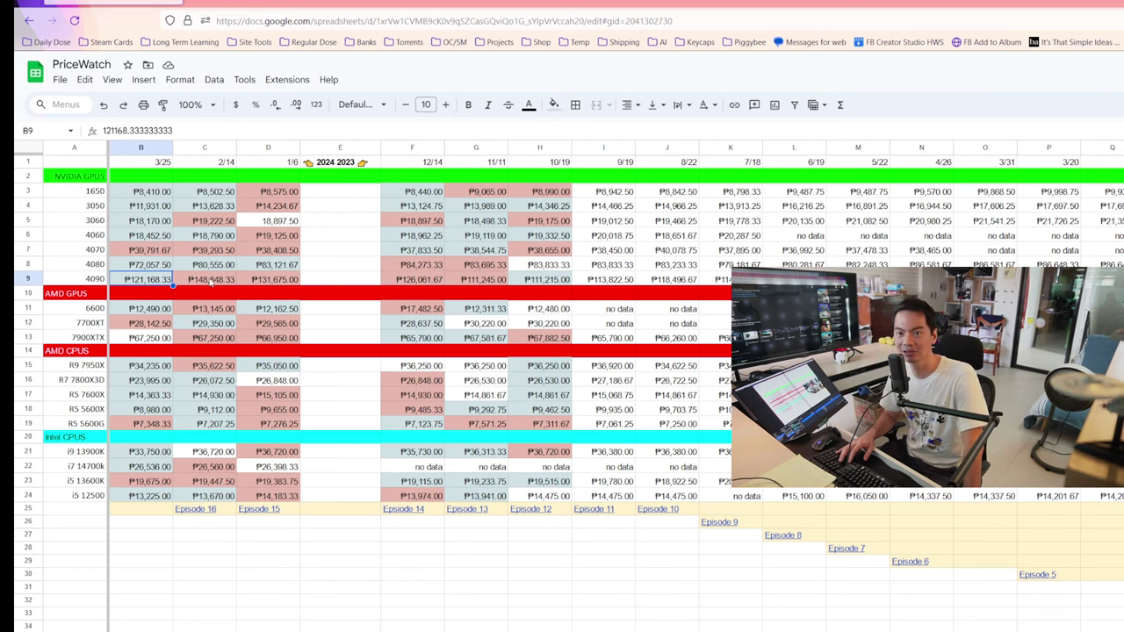
- Compare the AMD 6600's 3/25 price with its 12/14 price
key("Down")
key("Down")
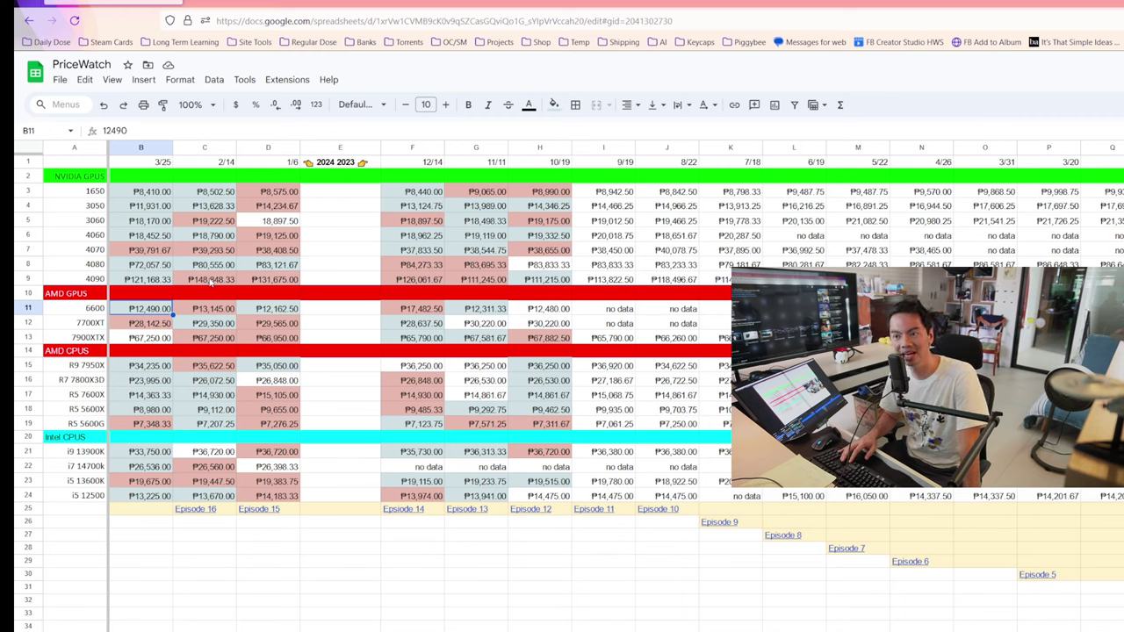
left_click(392, 313)
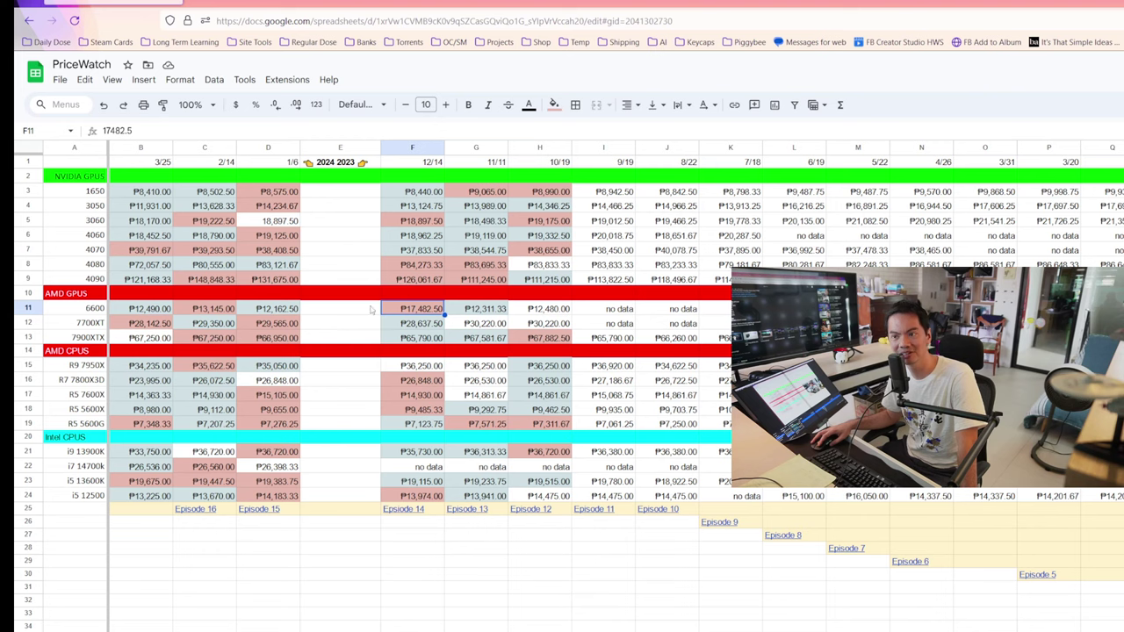
- Fill the 7700XT's 3/25 price cell, B12, with the same pale cyan shade as the 6600's price above it
left_click(166, 327)
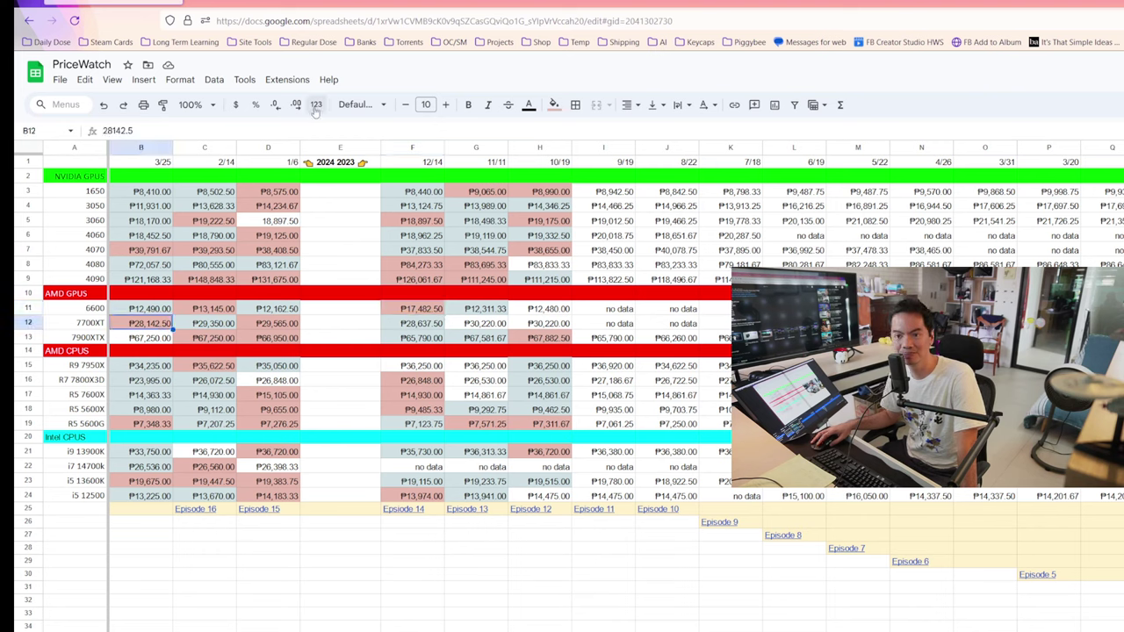
left_click(554, 105)
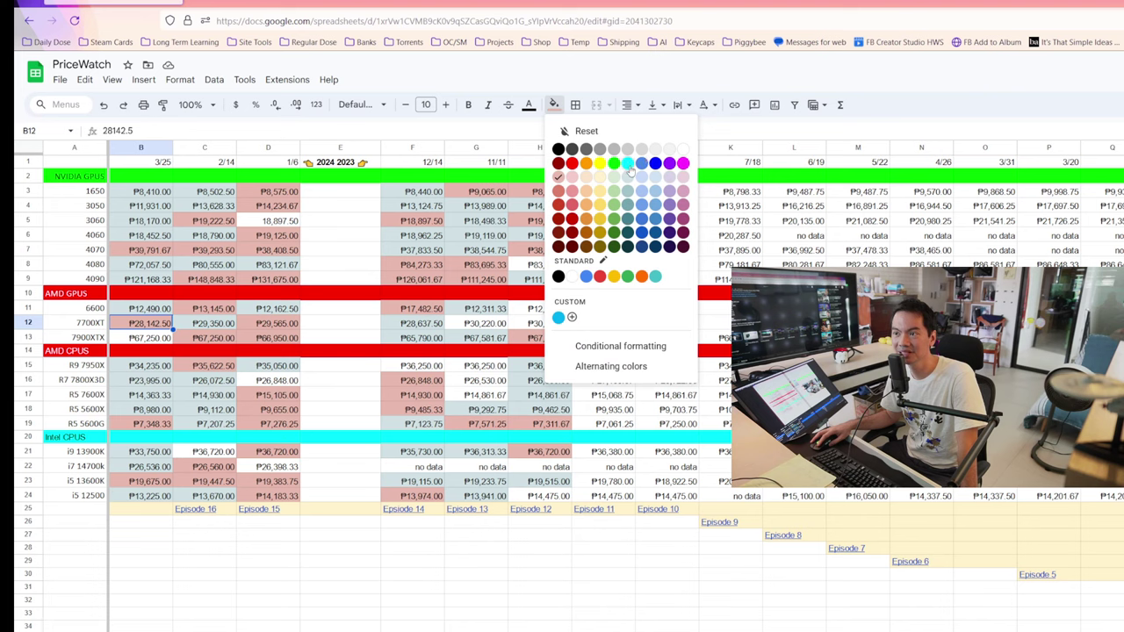
left_click(629, 169)
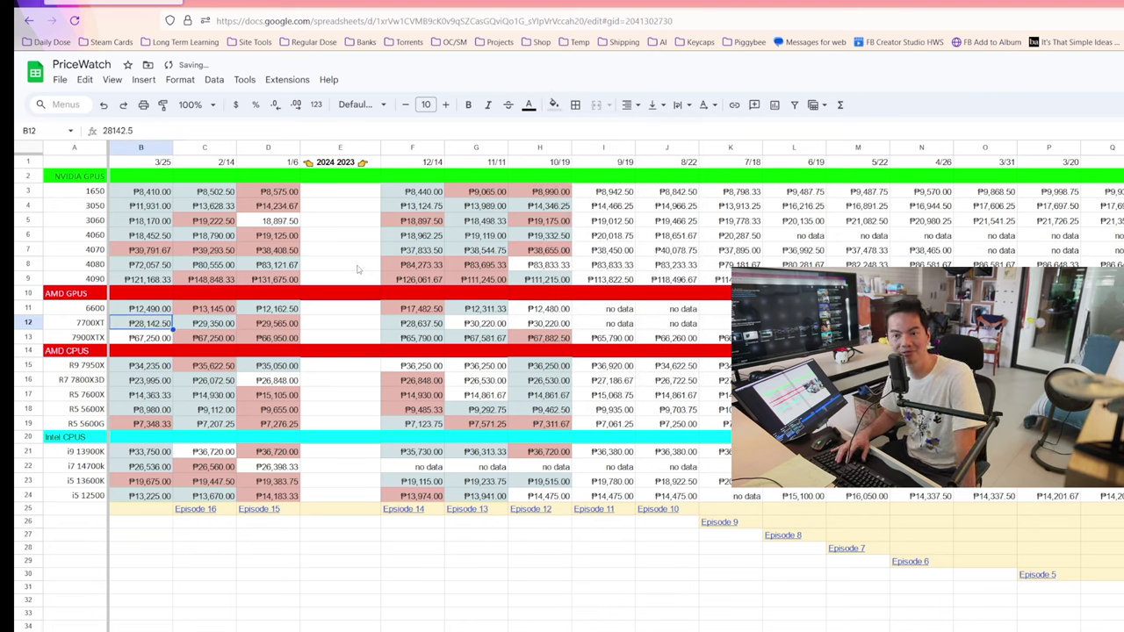
- Examine the 3/25 prices of the 7900XTX and the AMD CPUs, from the R9 7950X down to the R5 5600G
key("Down")
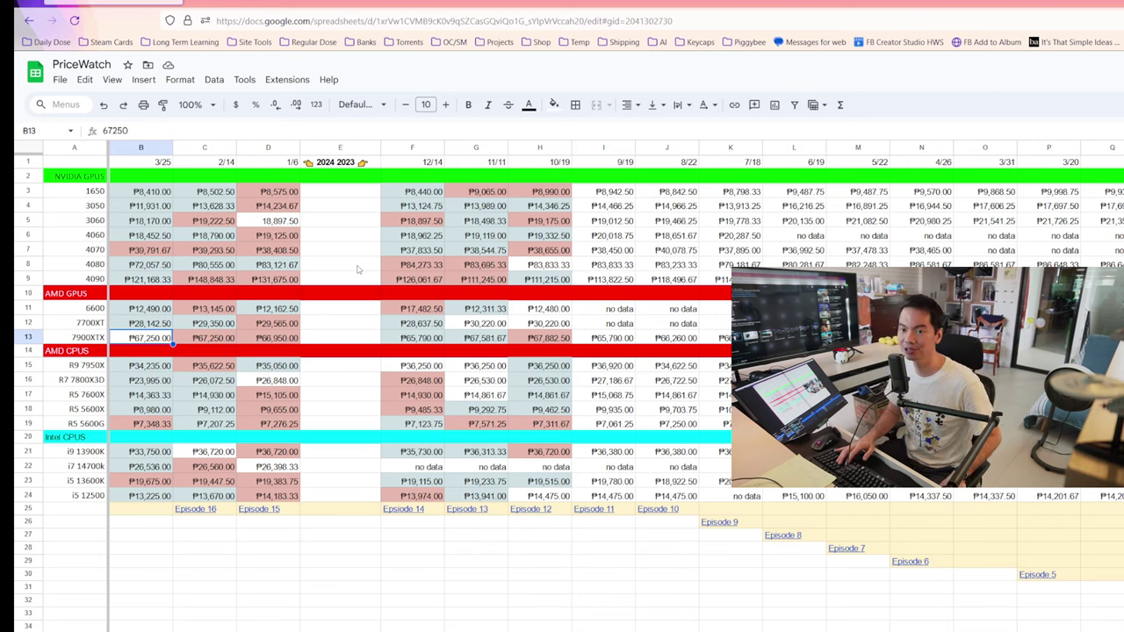
key("Down")
key("Down")
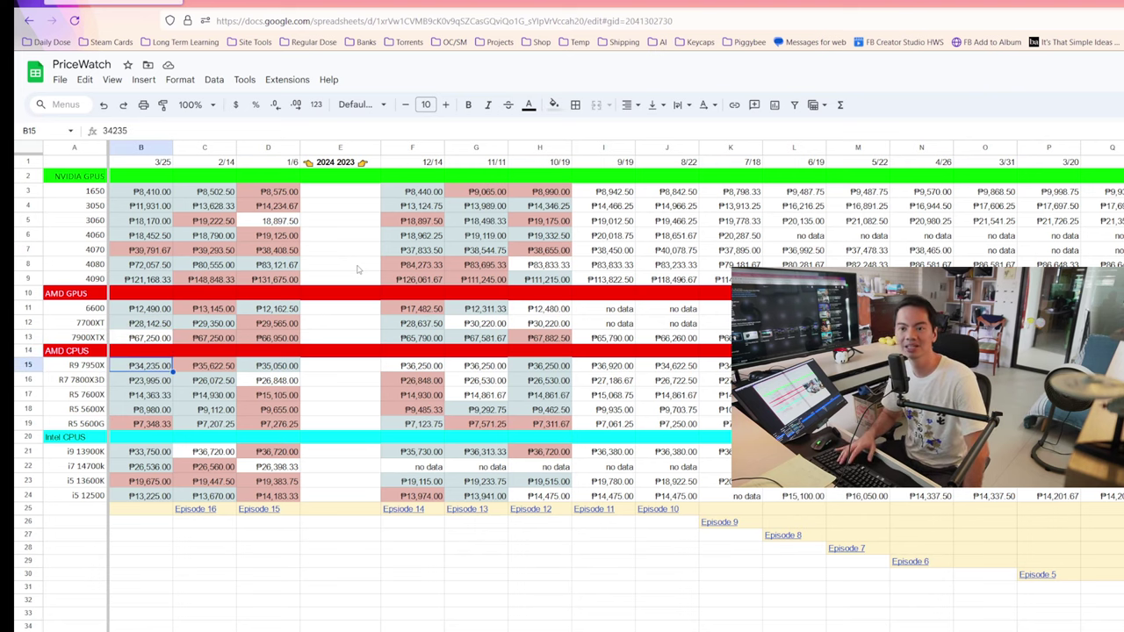
key("Down")
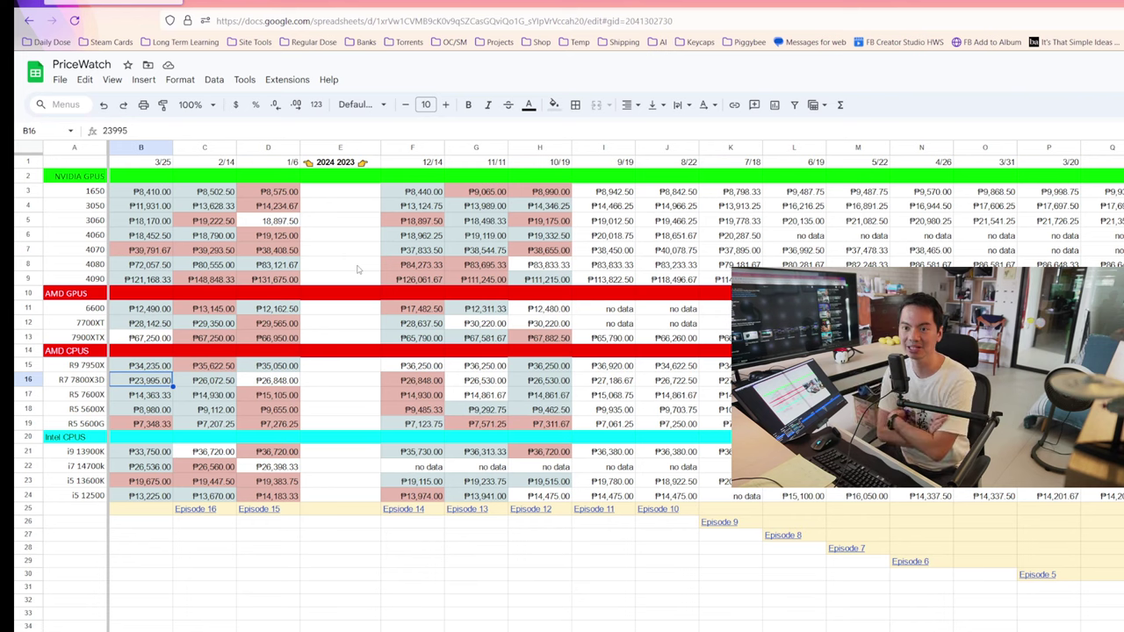
key("Down")
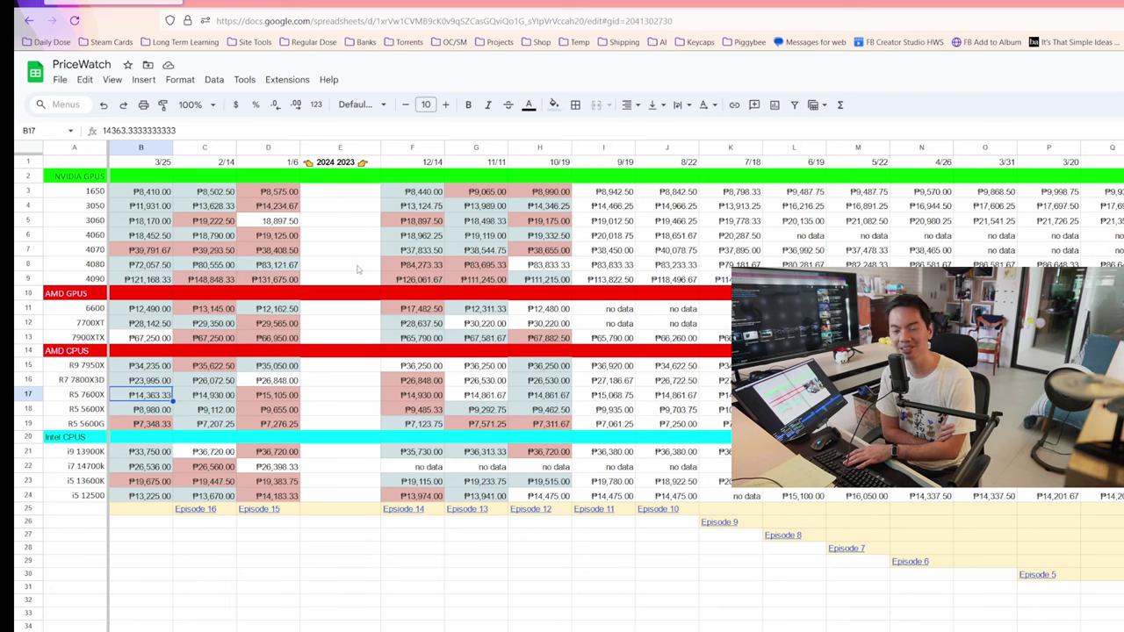
key("Down")
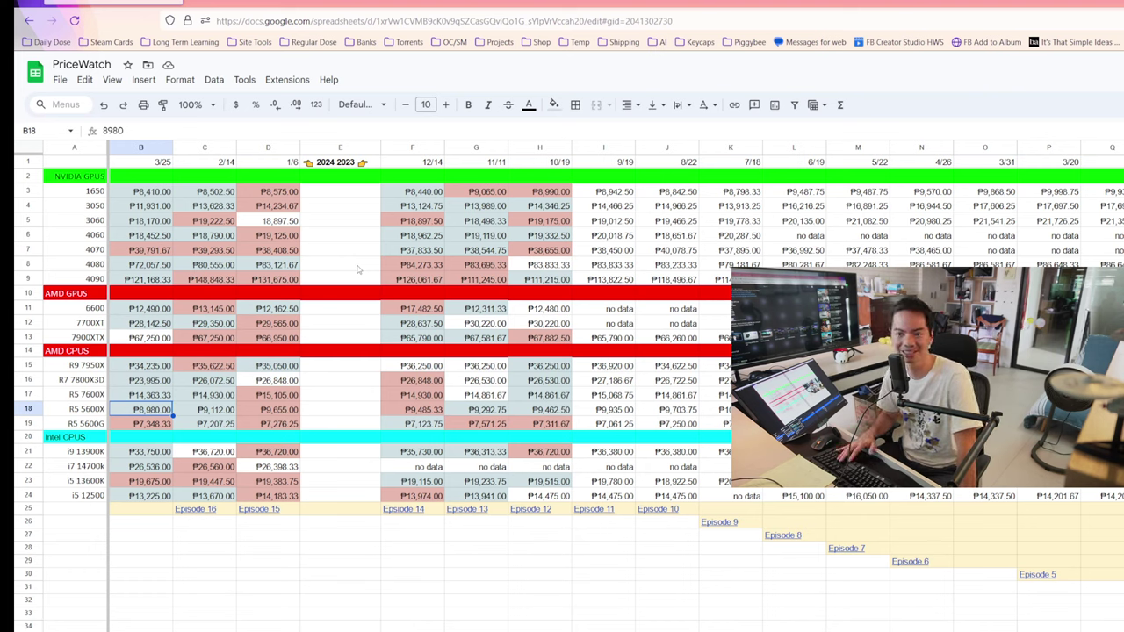
key("Down")
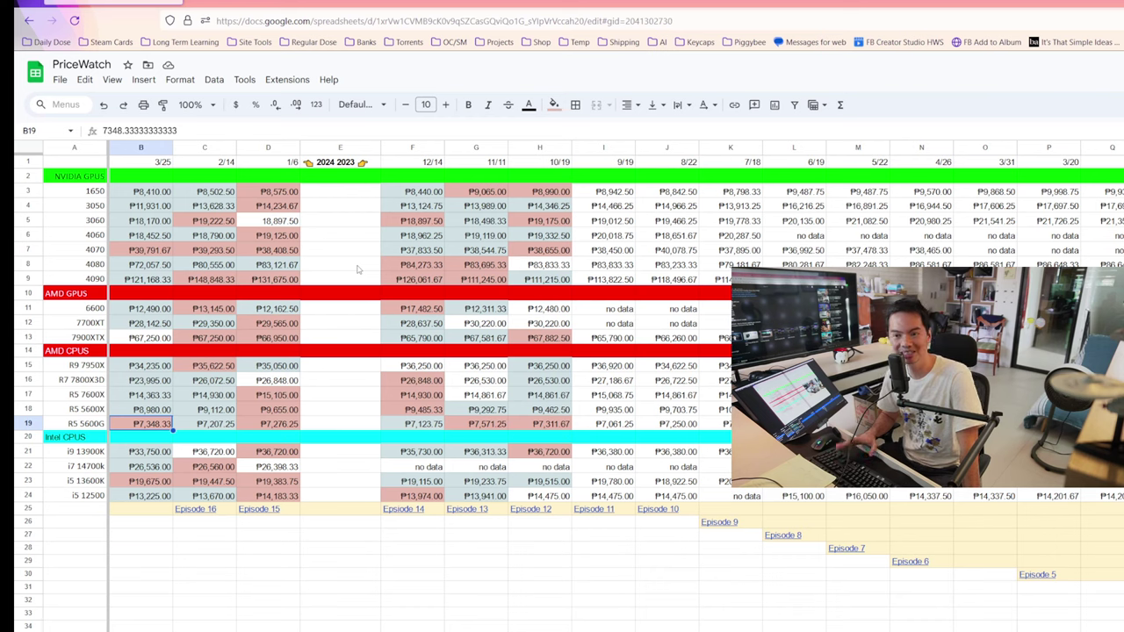
- Examine the 3/25 prices of the Intel CPUs, from the i9 13900K down to the i5 12500
key("Down")
key("Down")
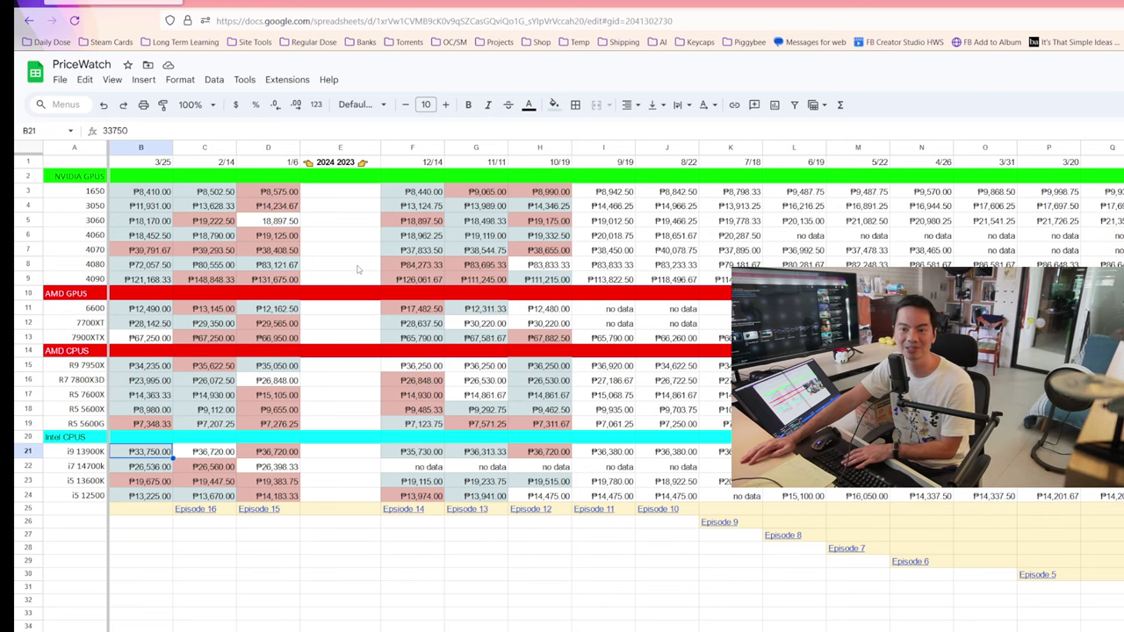
key("Down")
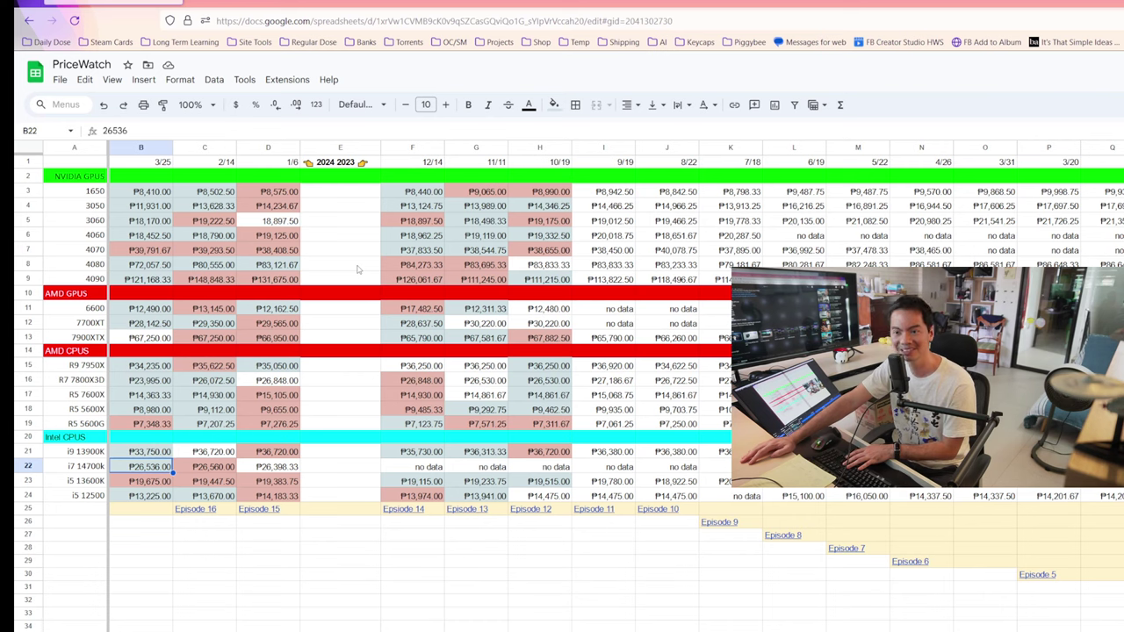
key("Down")
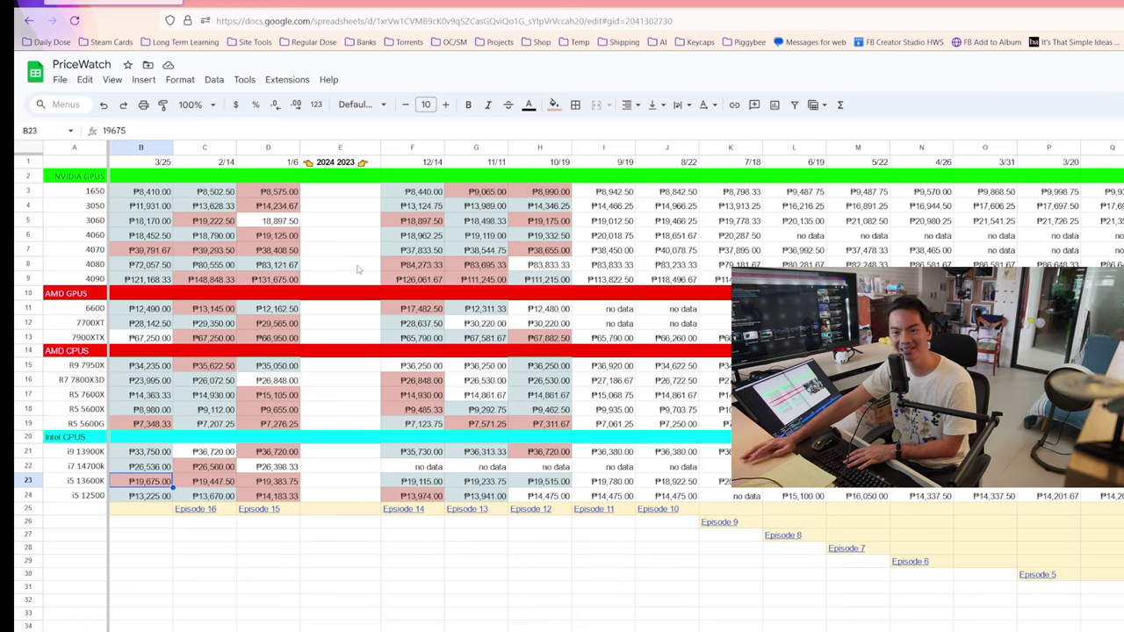
key("Down")
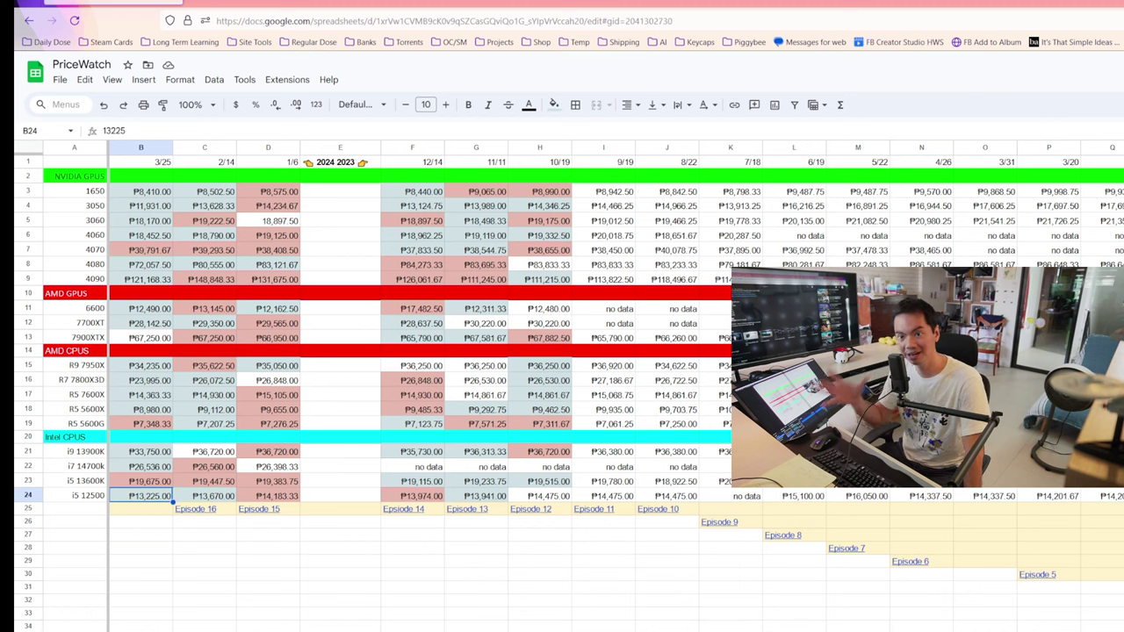
- Open the sheet with the per-store GPU prices and select the Wedge heading under 25-Mar
key("ctrl+shift+Page_Down")
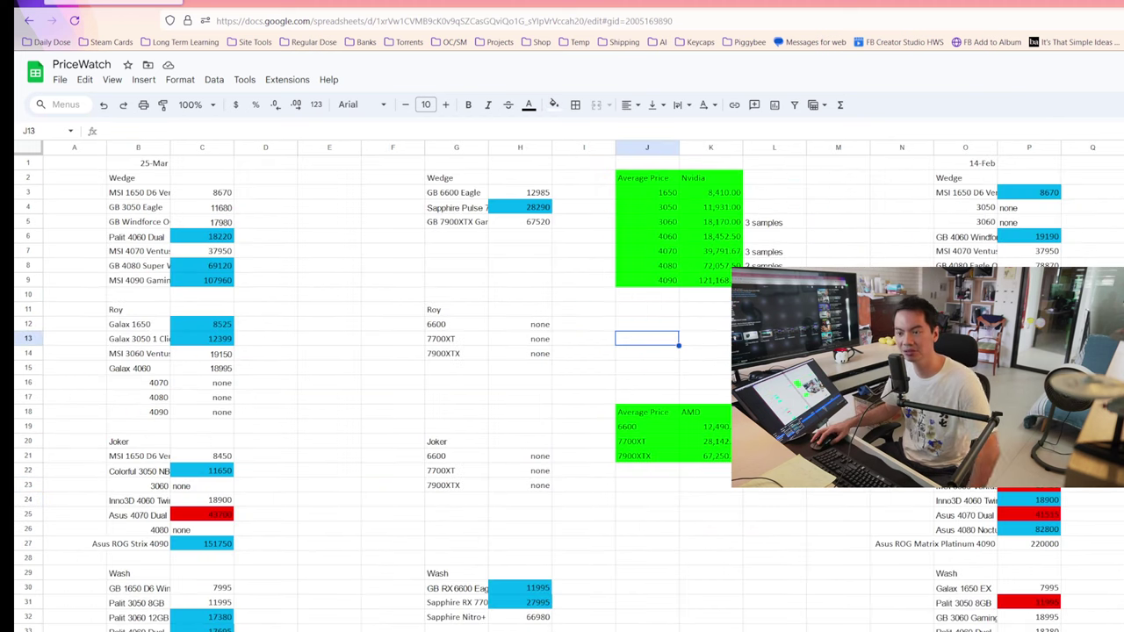
left_click(451, 325)
left_click(149, 178)
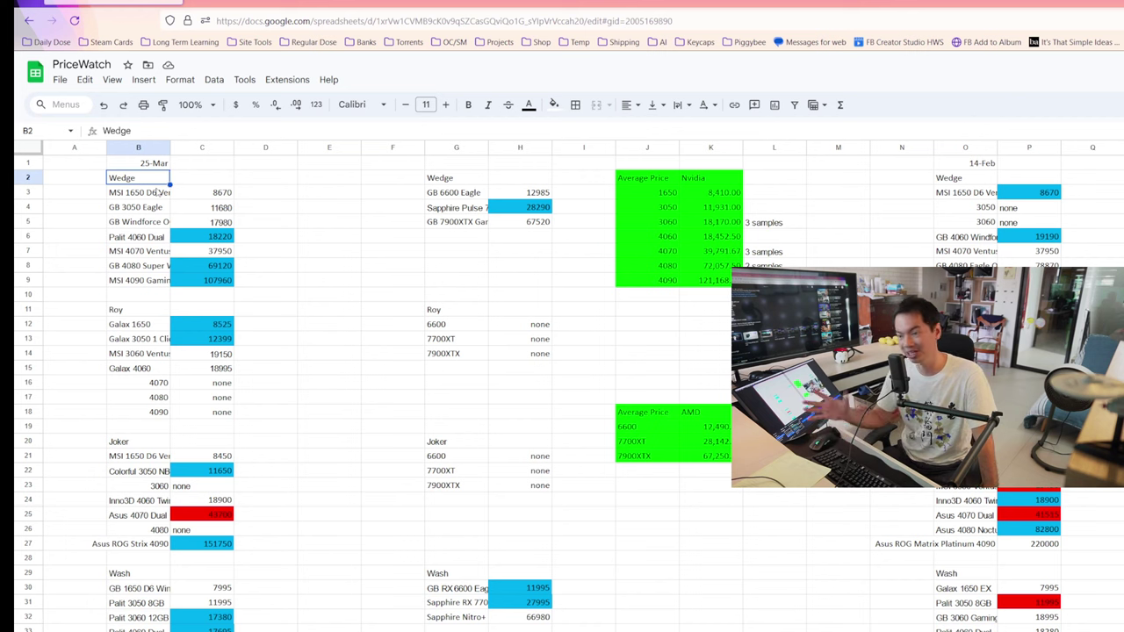
- Look across row 2 through the monthly store price blocks, from 25-Mar back to the Wedge heading under 22-May
key("Right")
key("Right")
key("Right")
key("Right")
key("Right")
key("Right")
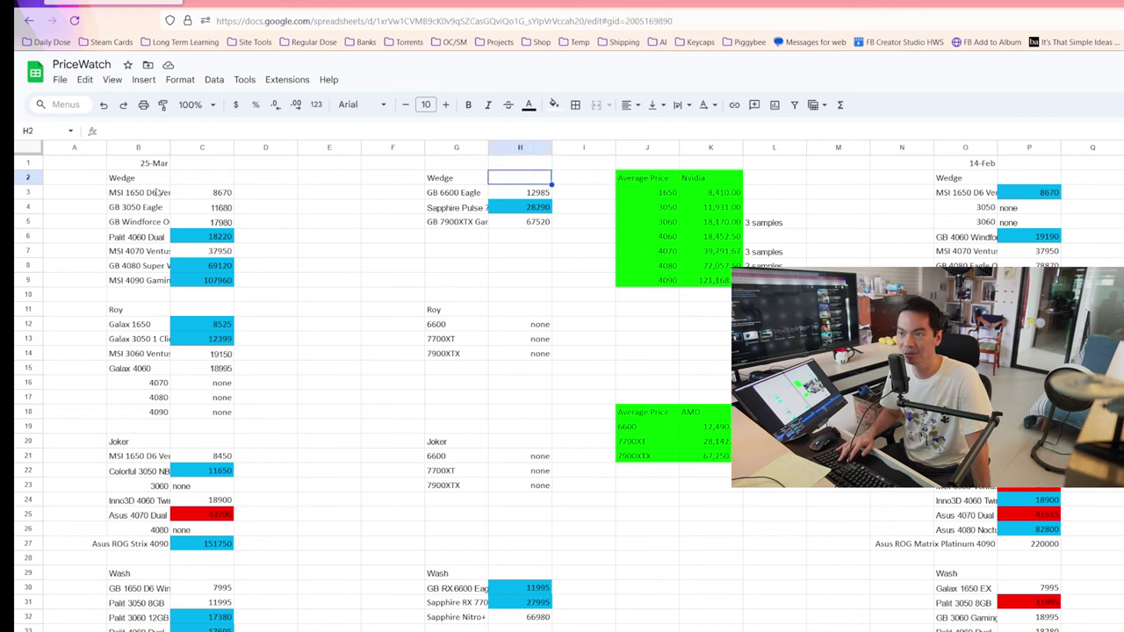
key("Right")
key("Right")
key("Right")
key("Right")
key("Right")
key("Right")
key("Right")
key("Right")
key("Right")
key("Right")
key("Right")
key("Right")
key("Right")
key("Right")
key("Right")
key("Right")
key("Right")
key("Right")
key("Right")
key("Right")
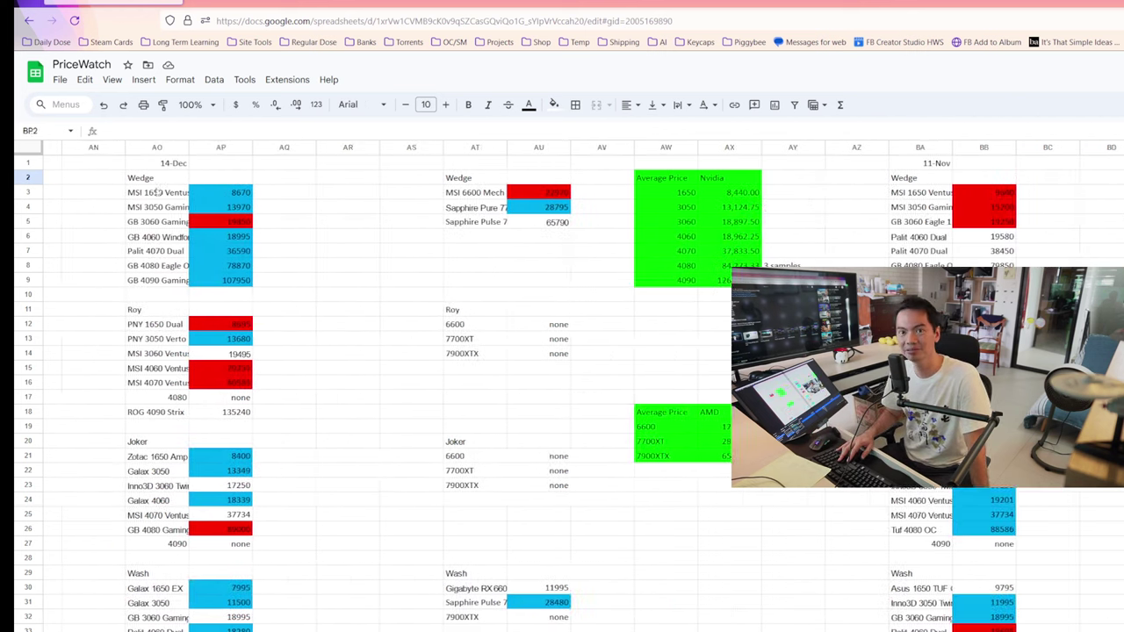
key("Right")
key("Right")
key("Right")
key("Right")
key("Right")
key("Right")
key("Right")
key("Right")
key("Right")
key("Right")
key("Right")
key("Right")
key("Right")
key("Right")
key("Right")
key("Right")
key("Right")
key("Right")
key("Right")
key("Right")
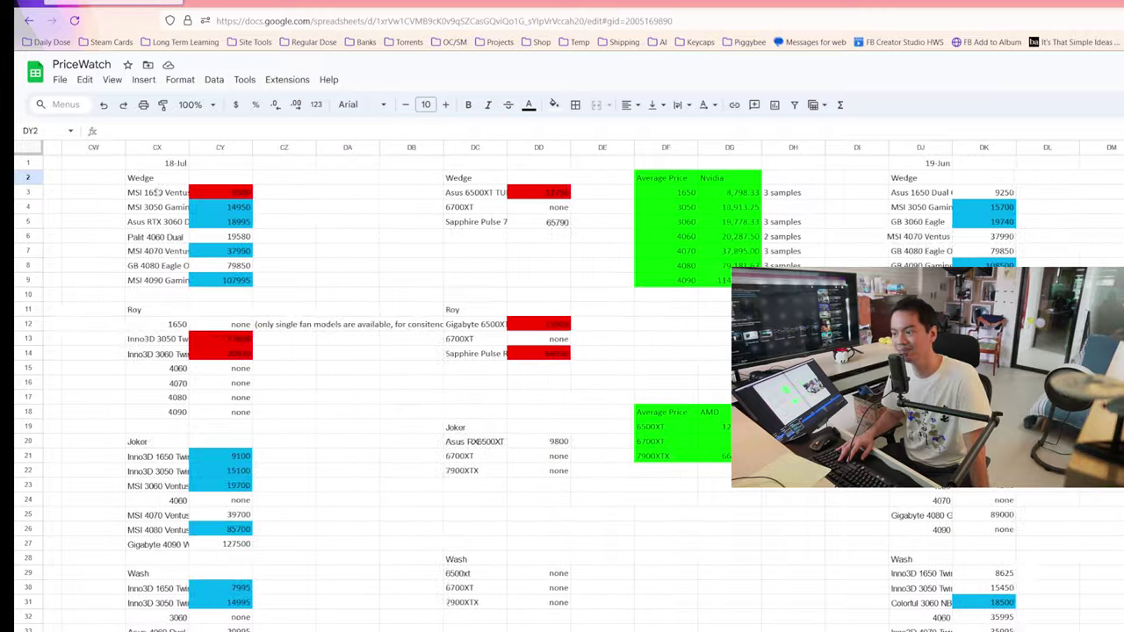
key("Right")
key("Right")
key("Right")
key("Right")
key("Right")
key("Right")
key("Right")
key("Right")
key("Right")
key("Right")
key("Right")
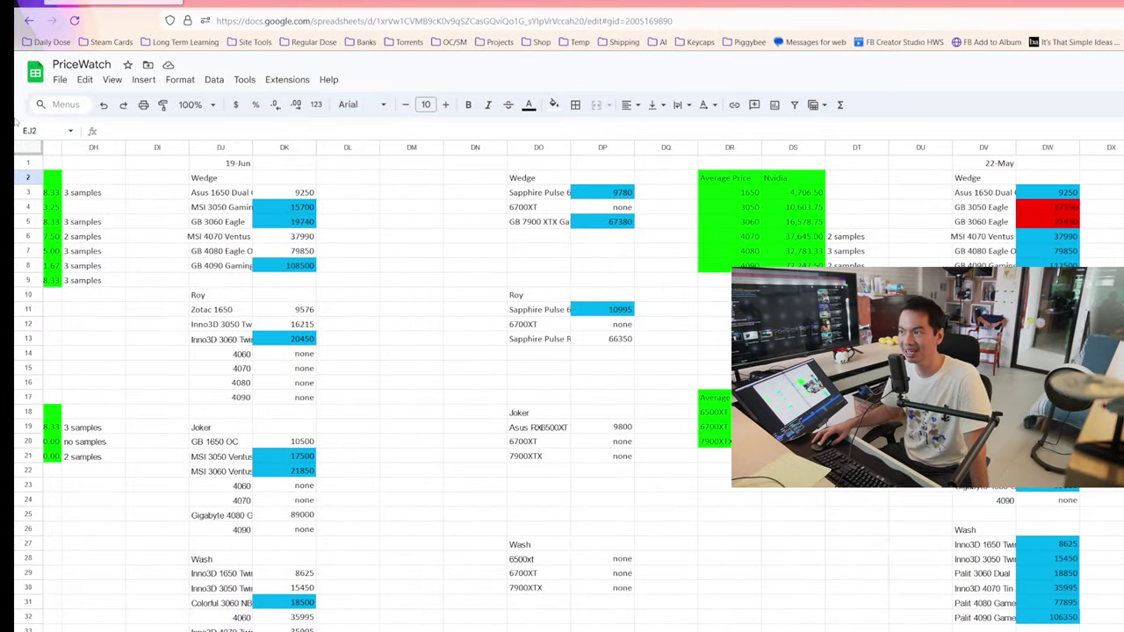
left_click(986, 177)
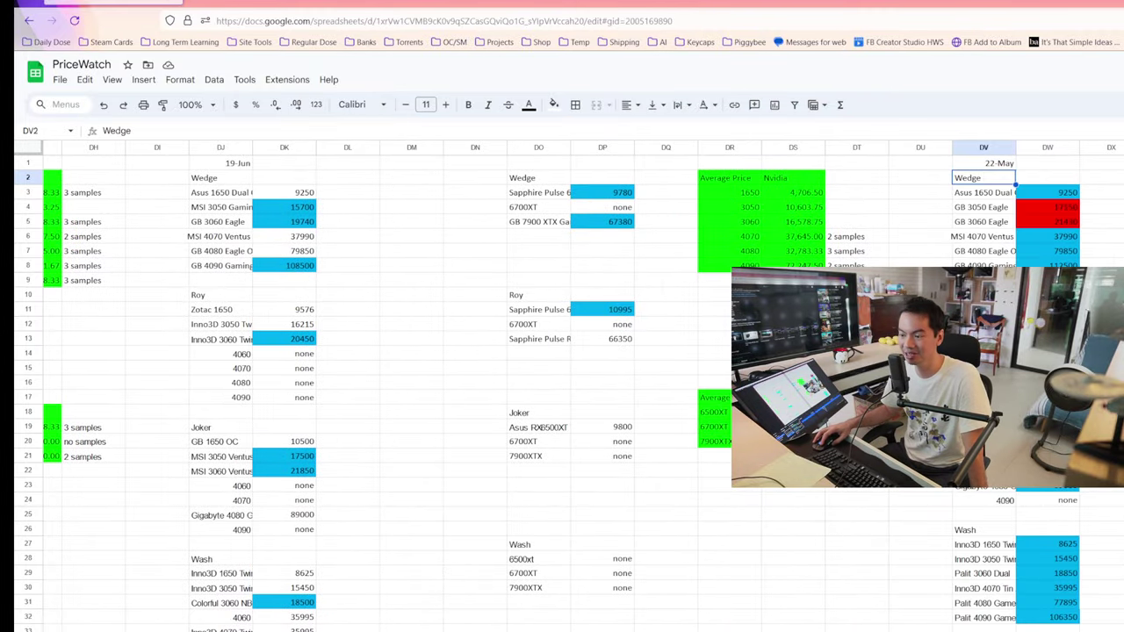
- Return to the 25-Mar block and examine its Nvidia prices from Wedge's MSI 1650 down to the Galax 3050
scroll(258, 319, "left", 20)
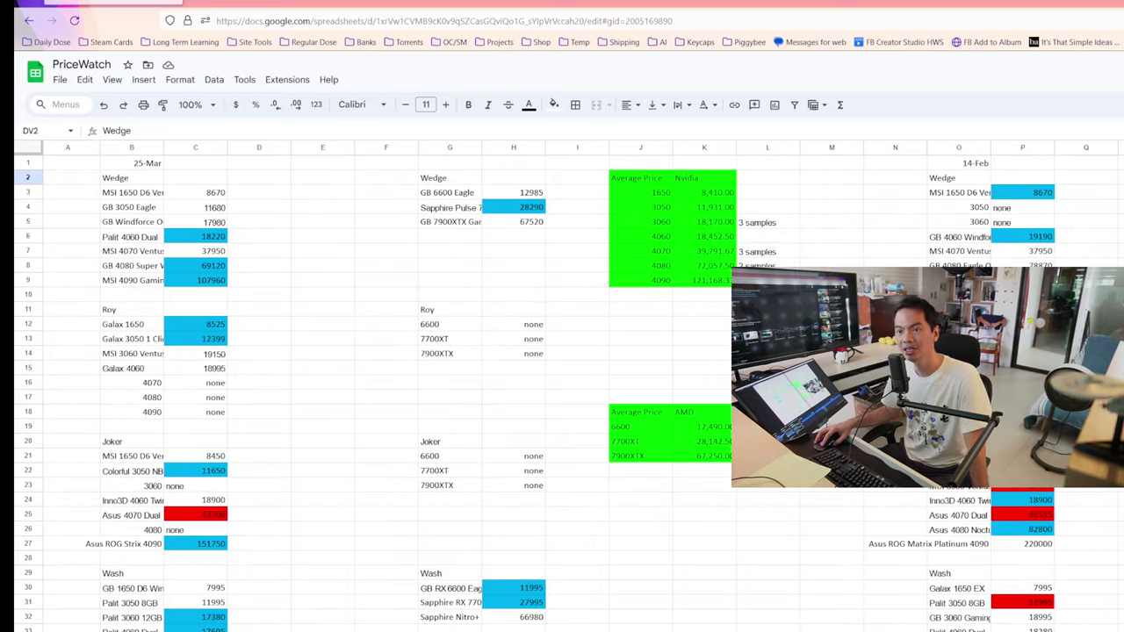
left_click(288, 281)
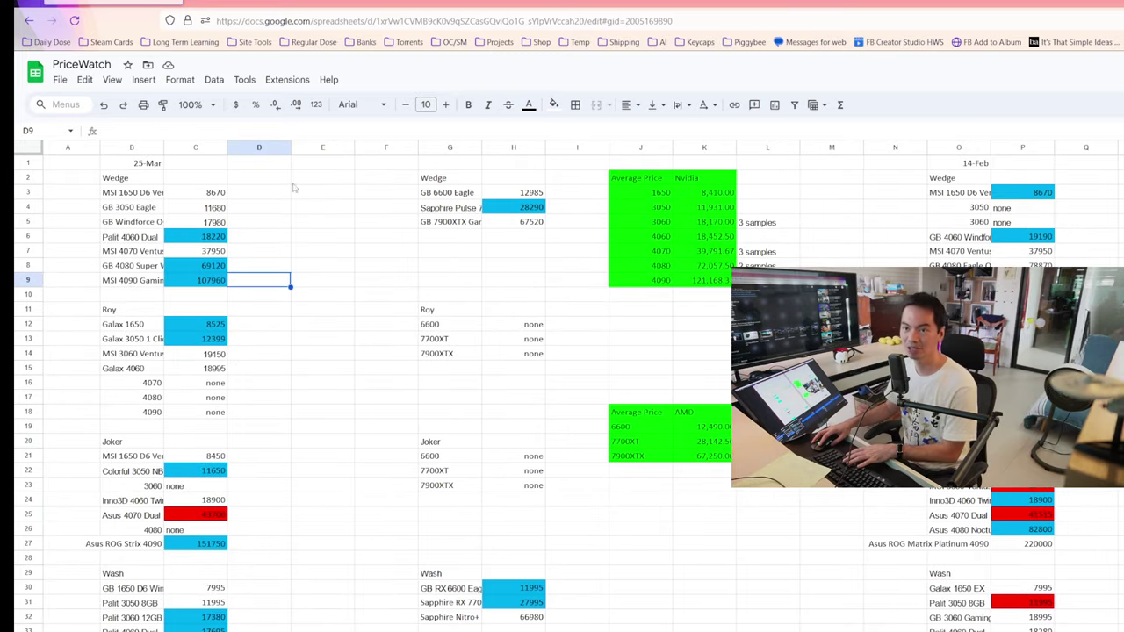
left_click(225, 197)
key("Down")
key("Down")
key("Down")
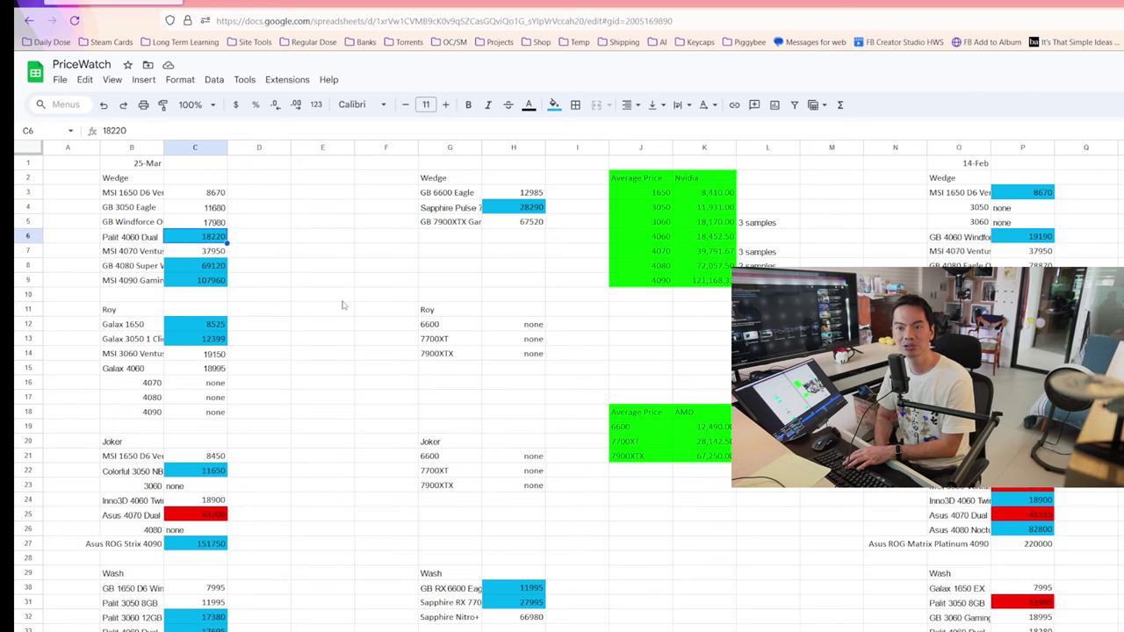
key("Down")
key("Down")
key("Down")
key("Down")
key("Down")
key("Down")
key("Down")
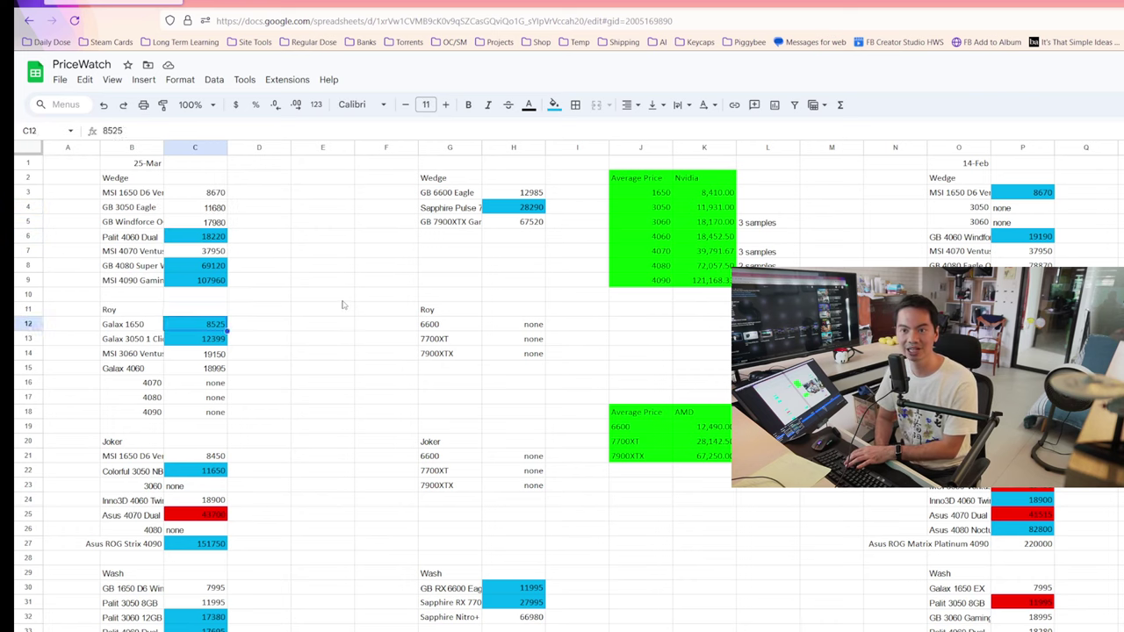
key("Up")
key("Up")
key("Up")
key("Down")
key("Down")
key("Down")
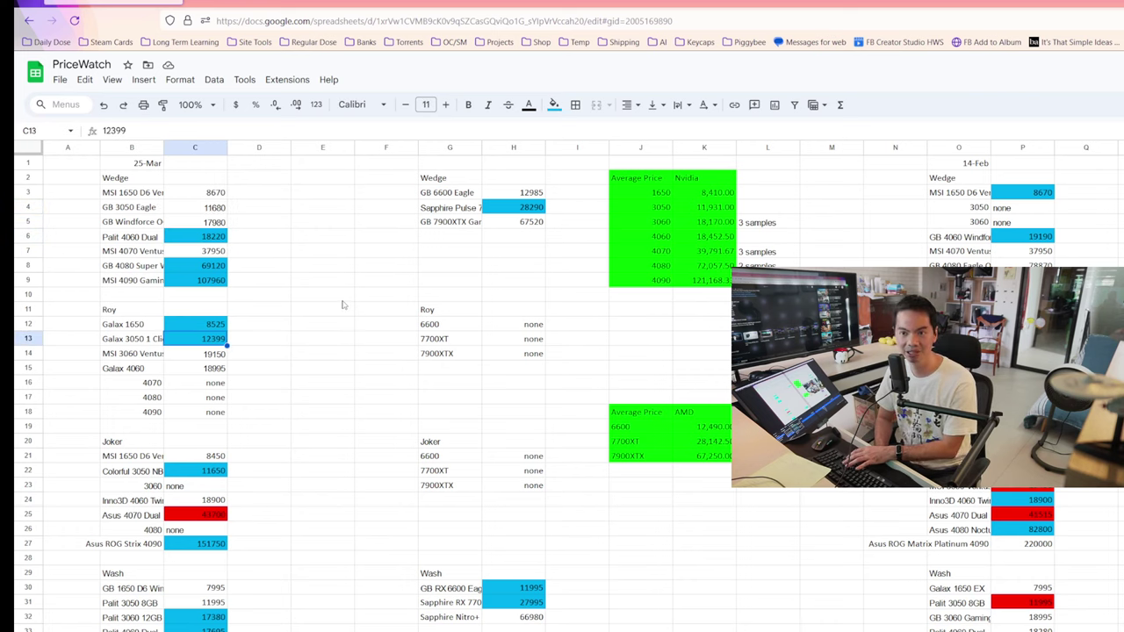
key("Up")
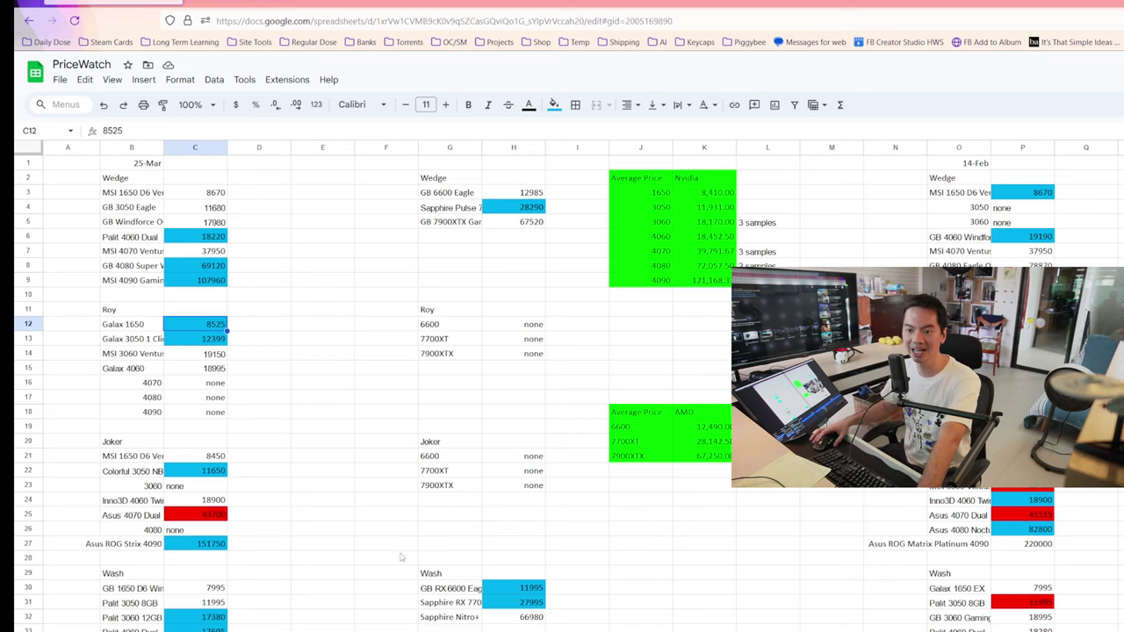
- Compare Joker's Asus 4070 Dual price under 25-Mar with its 14-Feb price
left_click(203, 516)
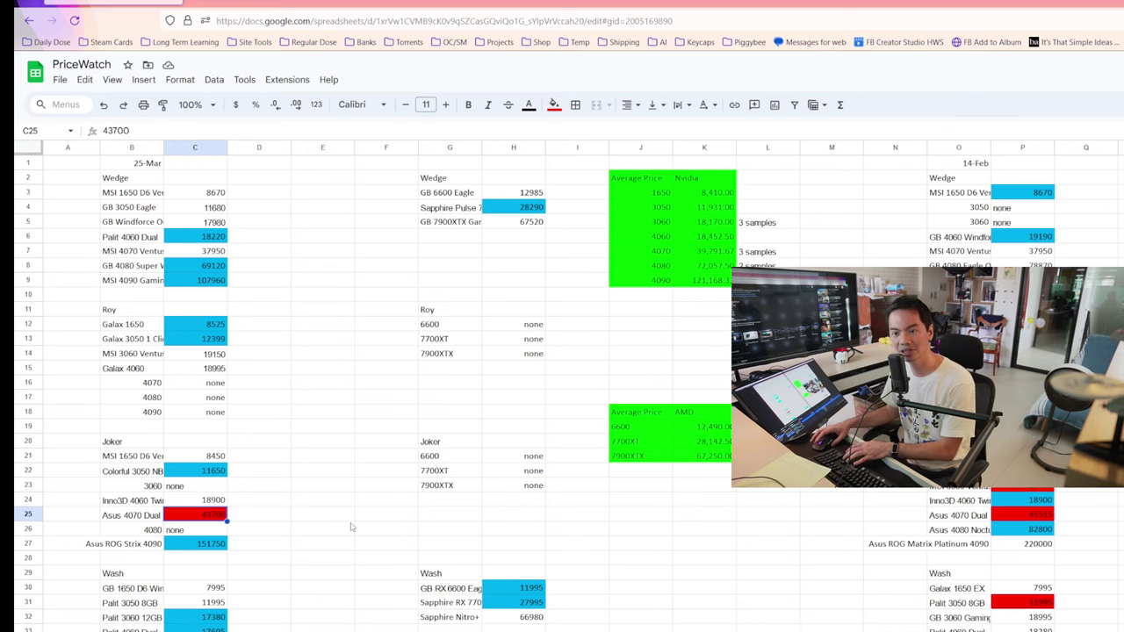
left_click(1047, 519)
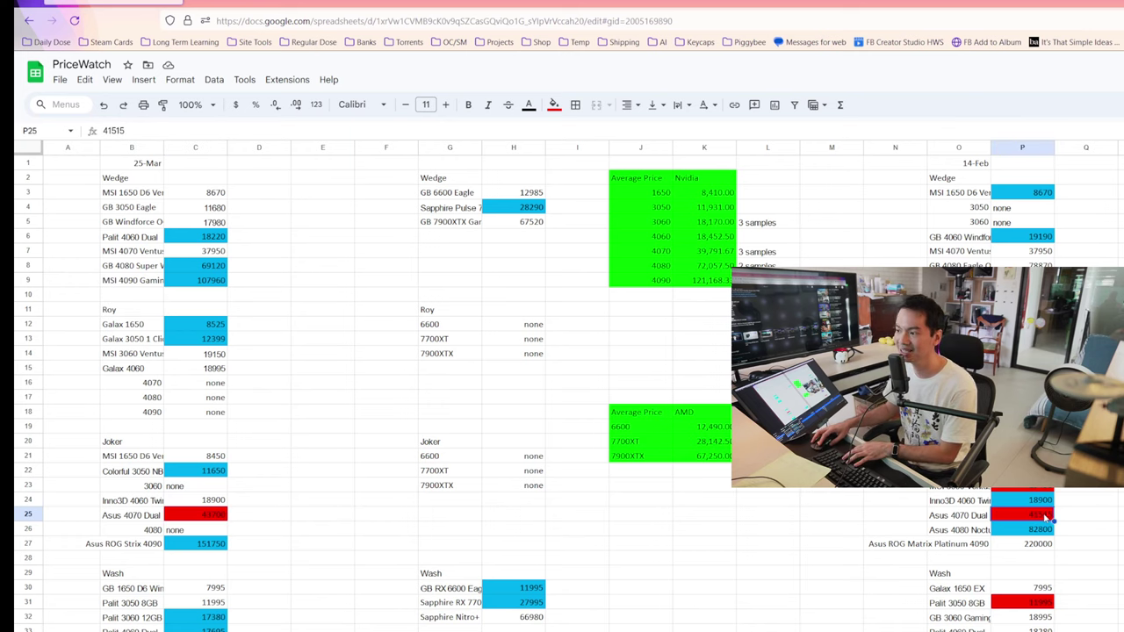
key("Right")
key("Right")
key("Right")
key("Right")
key("Right")
key("Right")
key("Right")
key("Right")
key("Right")
key("Right")
key("Right")
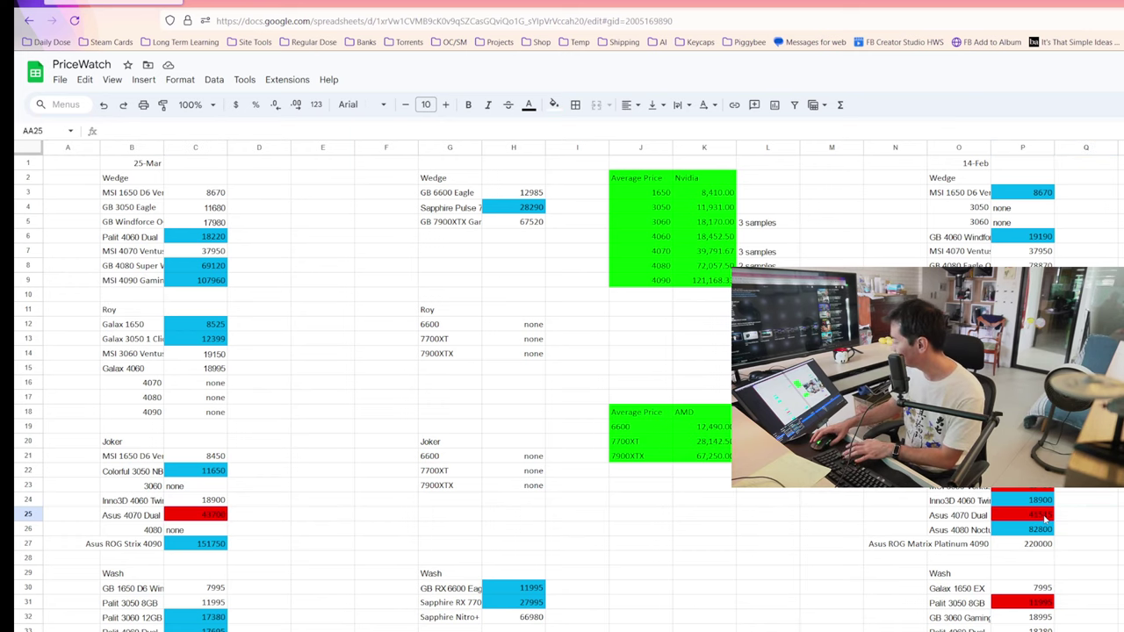
key("Right")
key("Right")
key("Right")
scroll(1045, 520, "right", 5)
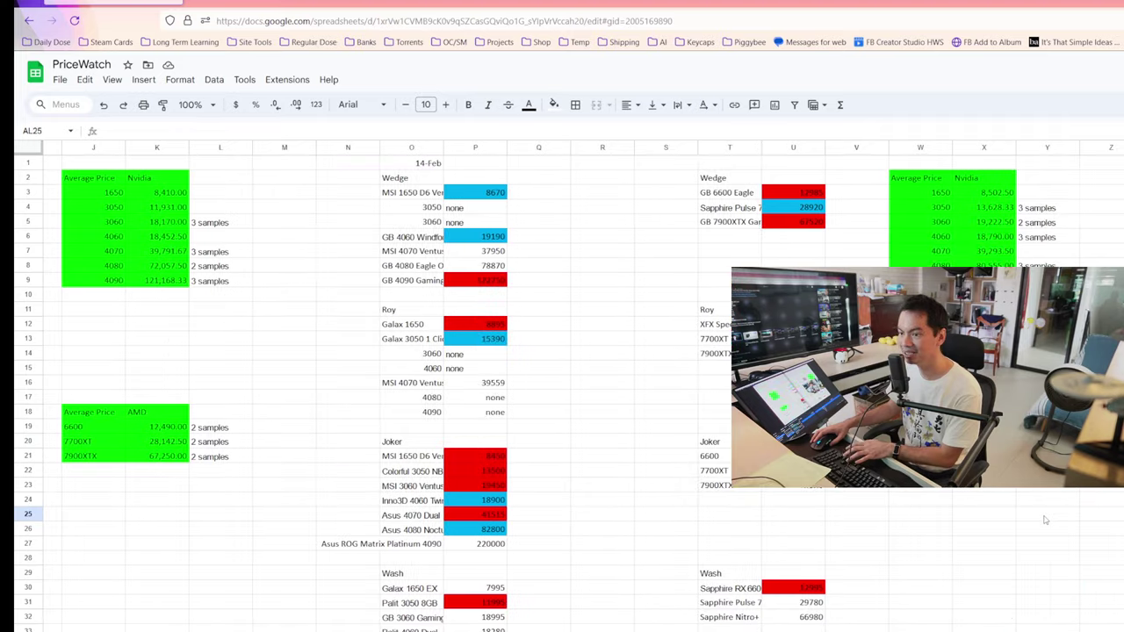
left_click(428, 519)
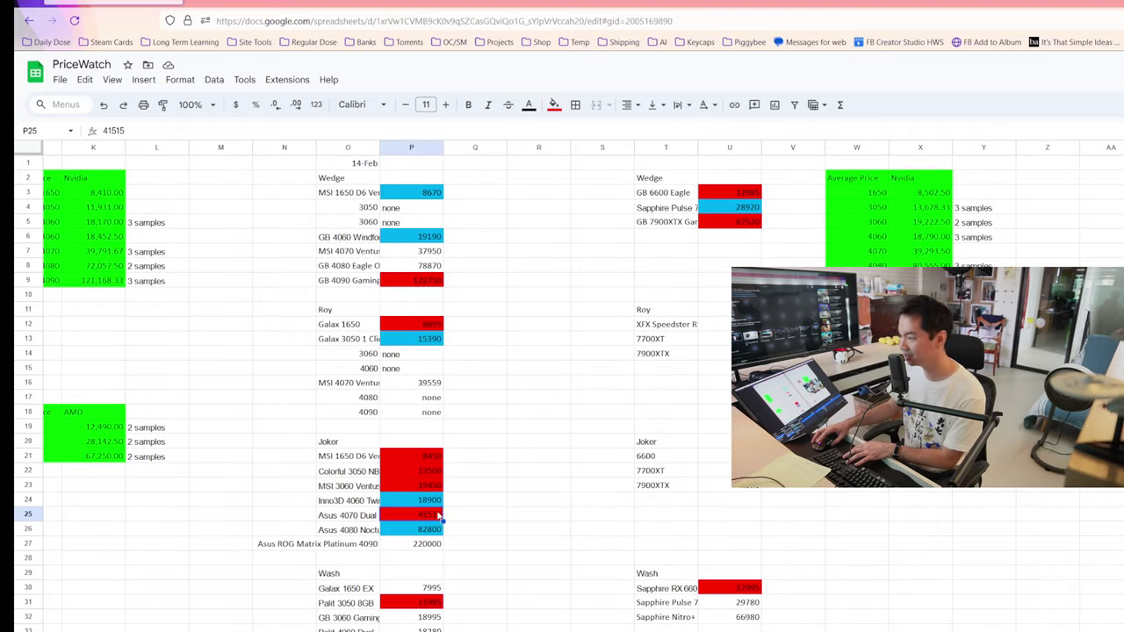
- Check the full model name of the 14-Feb Asus 4070 Dual entry and go back to its 25-Mar price
key("Left")
key("Left")
key("Left")
key("Left")
key("Left")
key("Left")
key("Left")
key("Left")
key("Left")
key("Left")
key("Left")
key("Left")
key("Left")
key("Left")
key("Left")
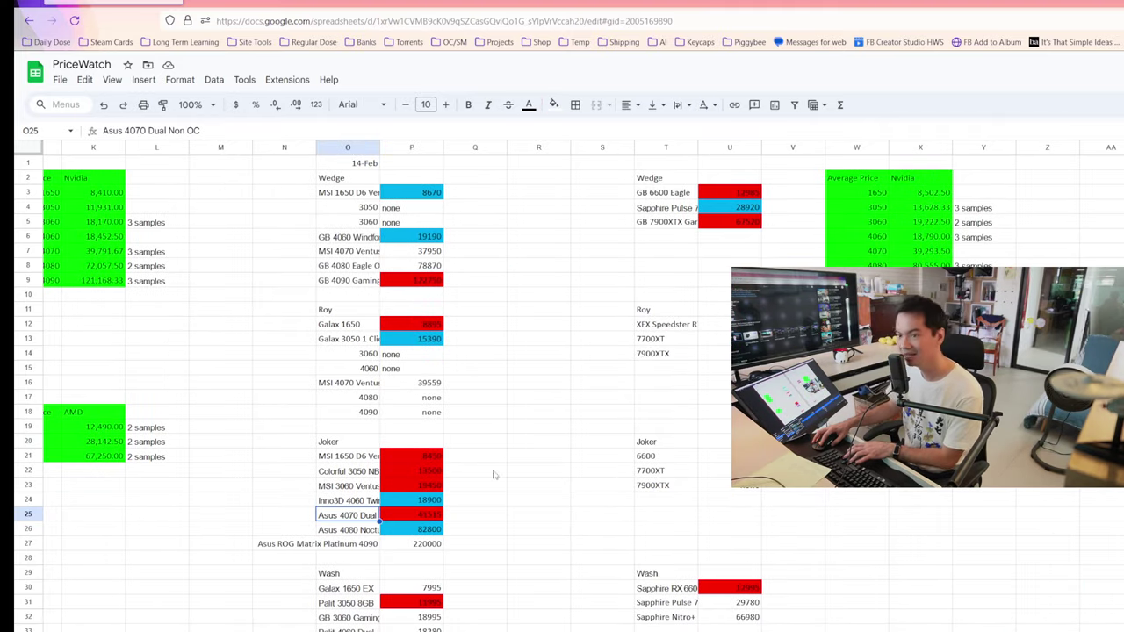
left_click(216, 518)
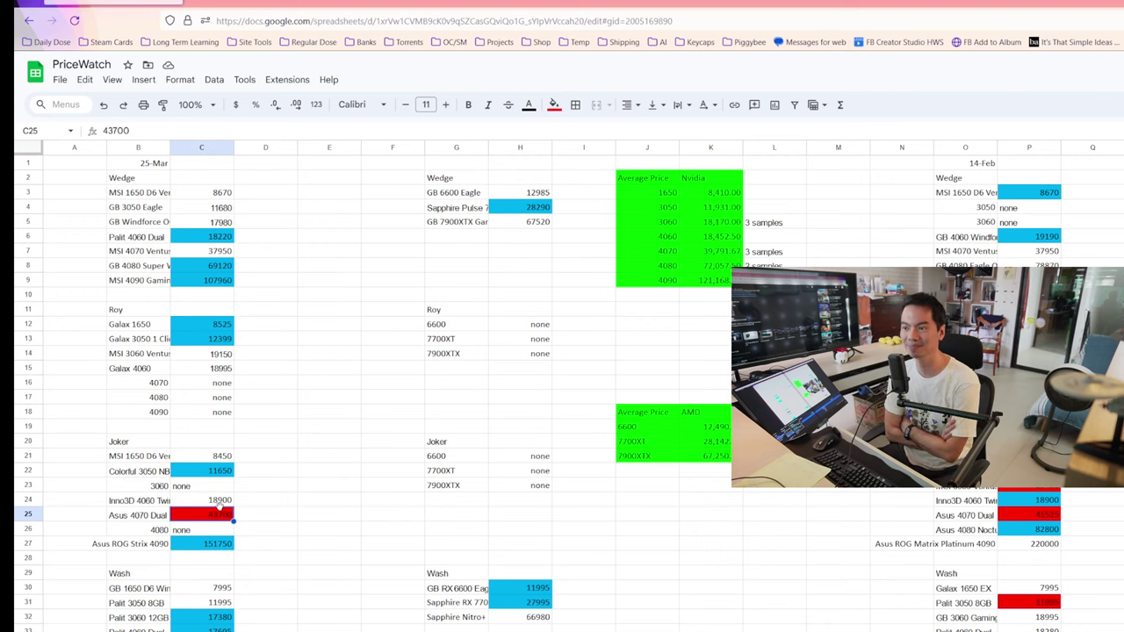
- Examine the 25-Mar AMD GPU entries across the stores, ending on Wash's 6600 and 7700XT prices
key("Right")
key("Right")
key("Right")
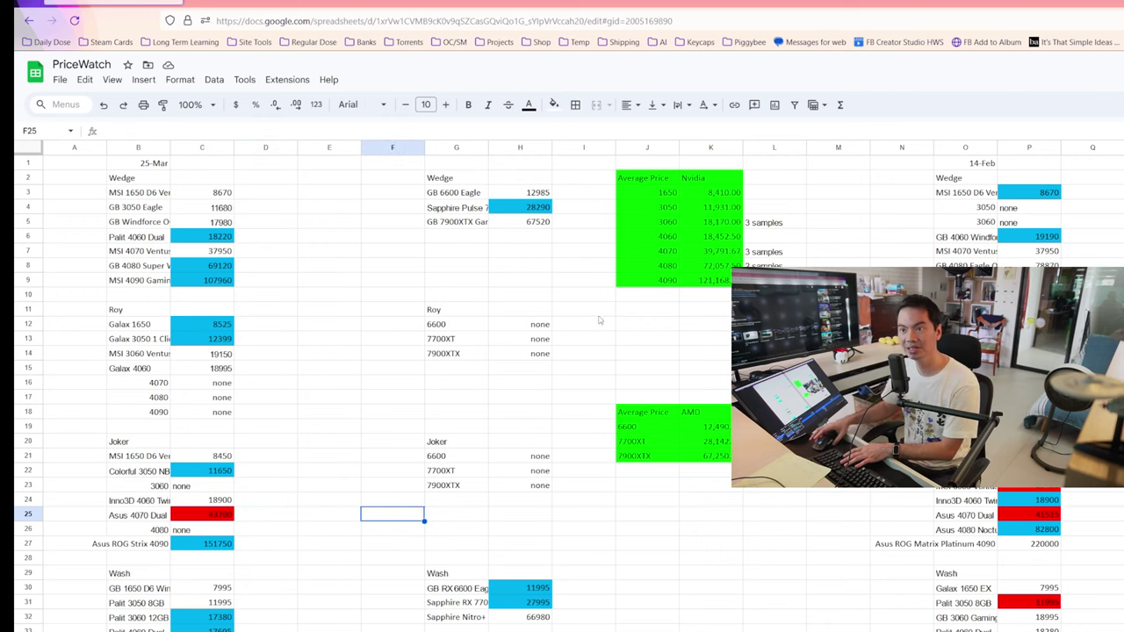
left_click_drag(431, 305, 527, 486)
left_click(491, 410)
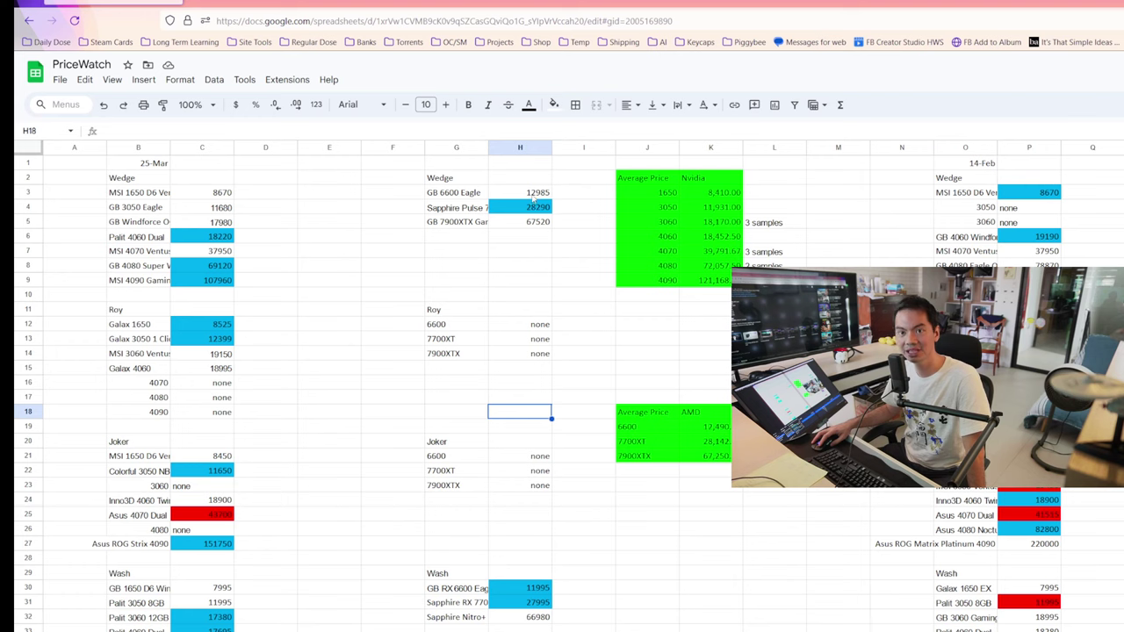
left_click(543, 594)
left_click(544, 602)
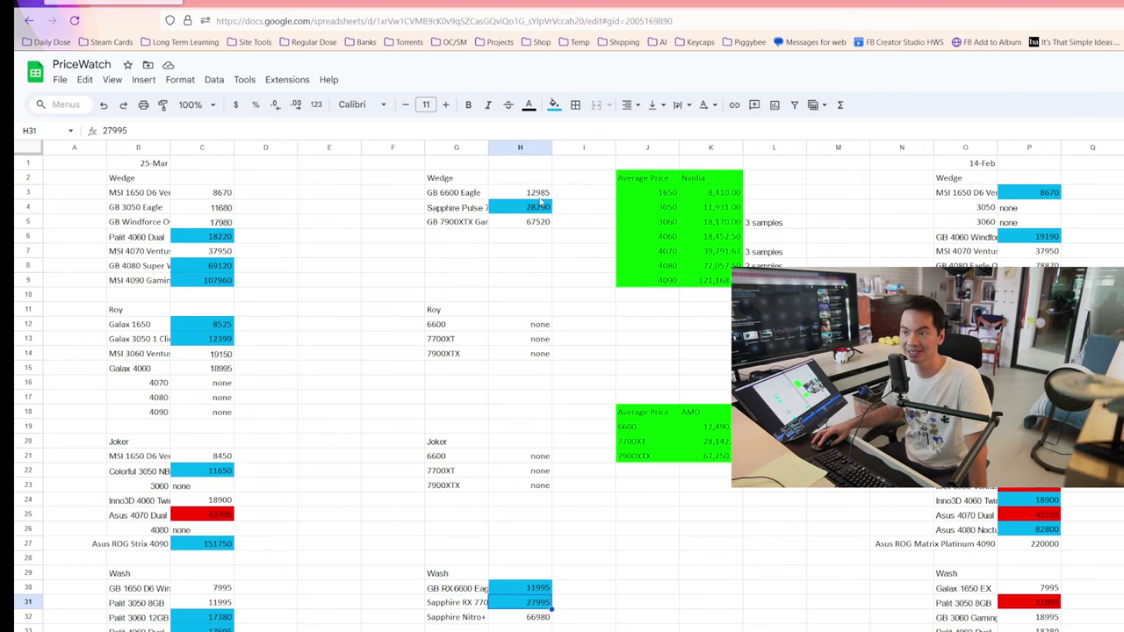
- Check Wash's MSI 4090 Ventus 3X price and Joker's Asus ROG Strix 4090 entry in the 25-Mar block
left_click(138, 629)
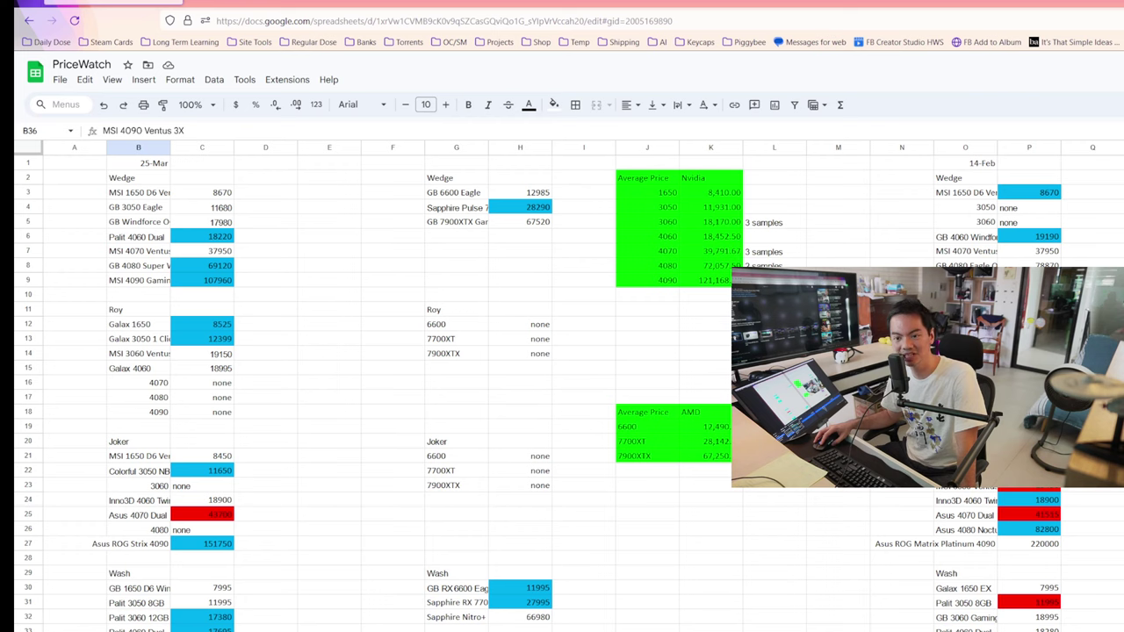
key("Right")
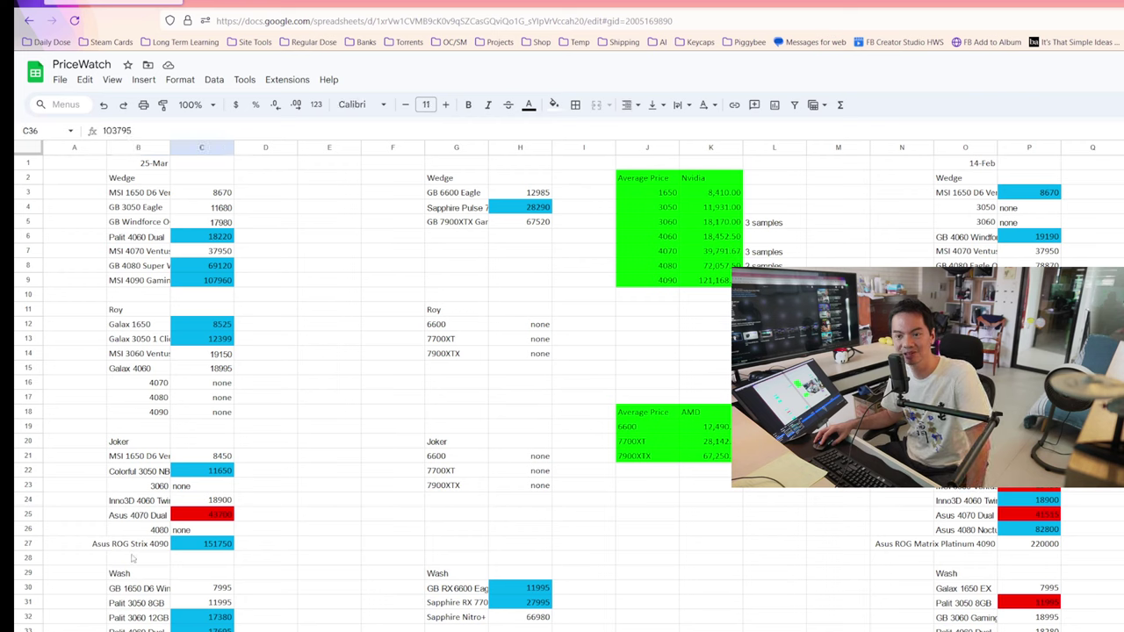
left_click(154, 546)
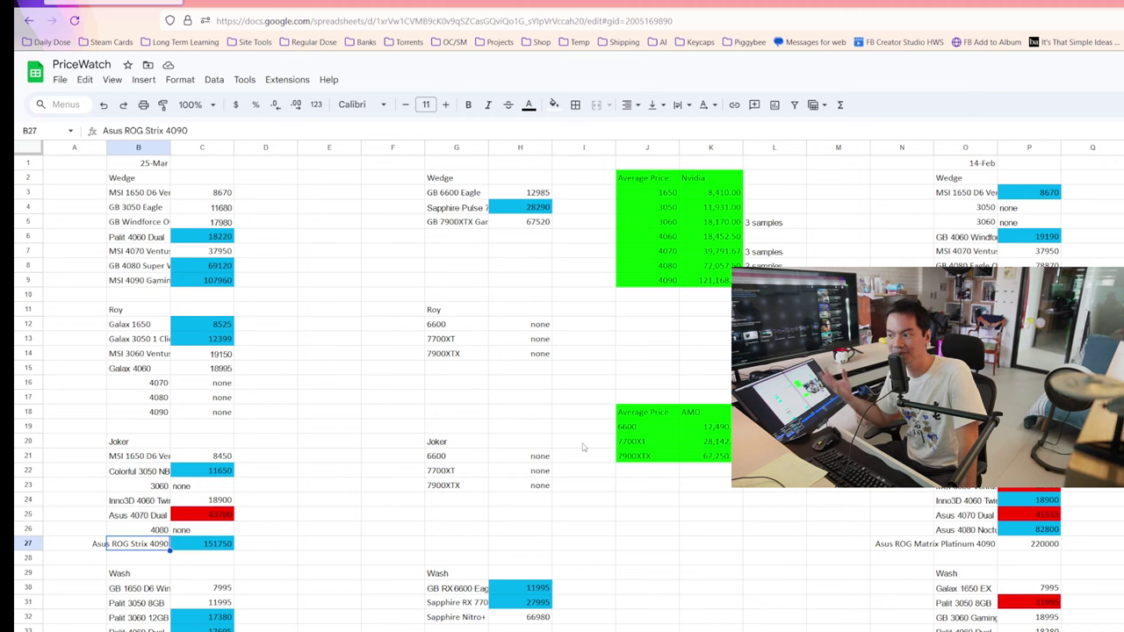
- Examine the 14-Feb price of Joker's Asus ROG Matrix Platinum 4090 in cell P27
key("Right")
key("Right")
key("Right")
key("Right")
key("Right")
key("Right")
key("Right")
key("Right")
key("Right")
key("Right")
key("Right")
key("Right")
key("Right")
key("Right")
key("Right")
key("Right")
key("Right")
key("Right")
key("Right")
key("Right")
key("Right")
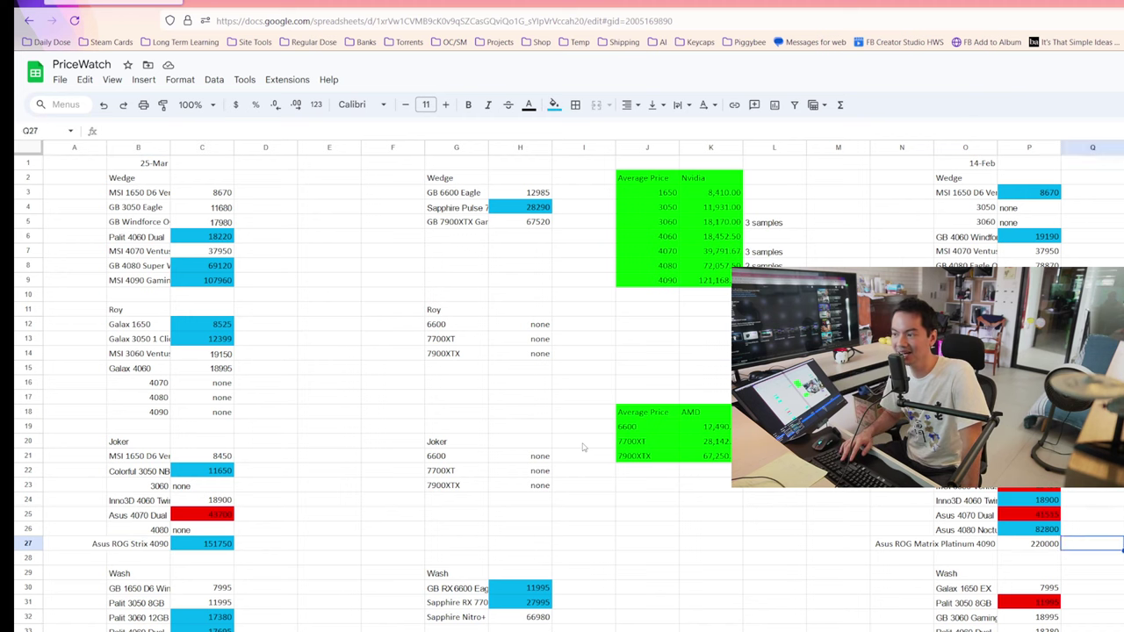
key("Right")
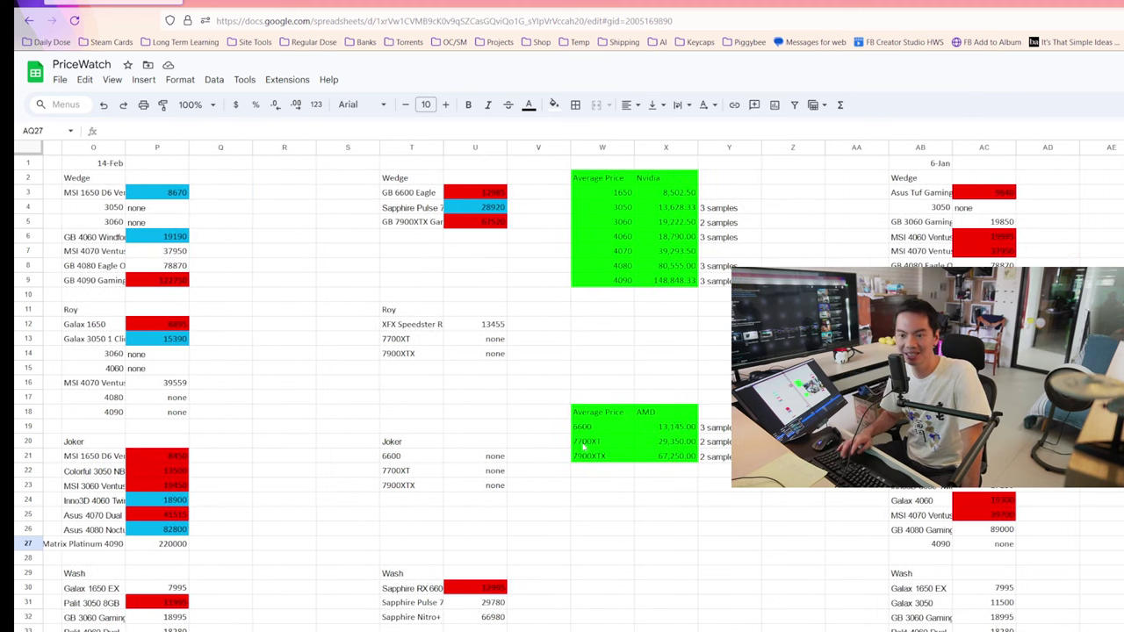
left_click(151, 544)
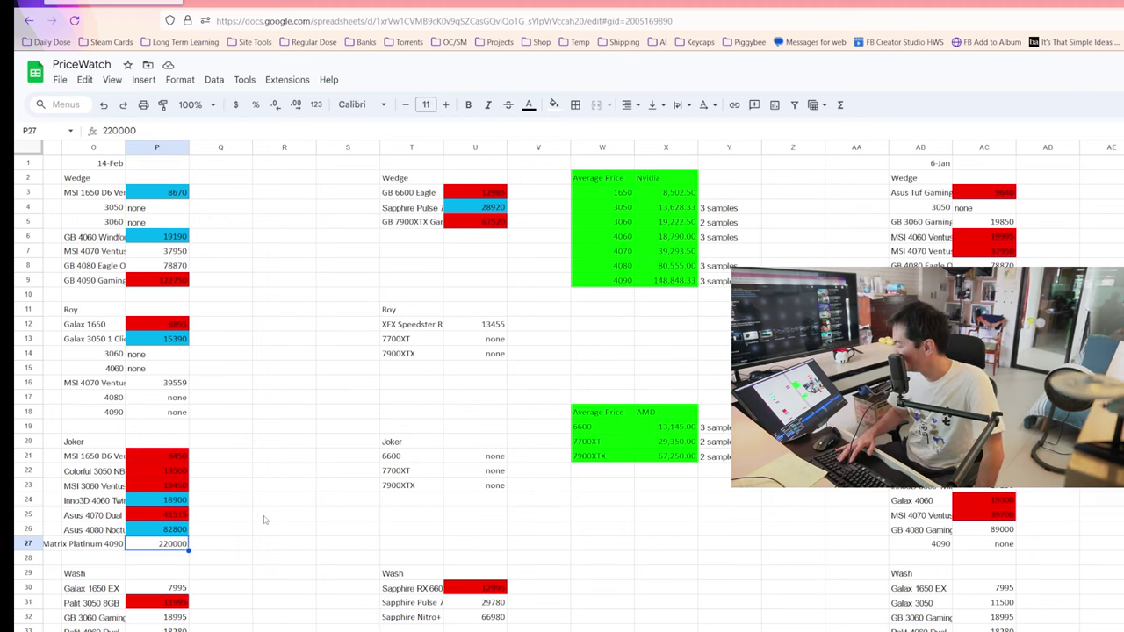
- Go back along row 27 to Joker's Asus ROG Strix 4090 entry in the 25-Mar block
key("Left")
key("Left")
key("Left")
key("Left")
key("Left")
key("Left")
key("Left")
key("Left")
key("Left")
key("Left")
key("Left")
key("Left")
key("Left")
key("Left")
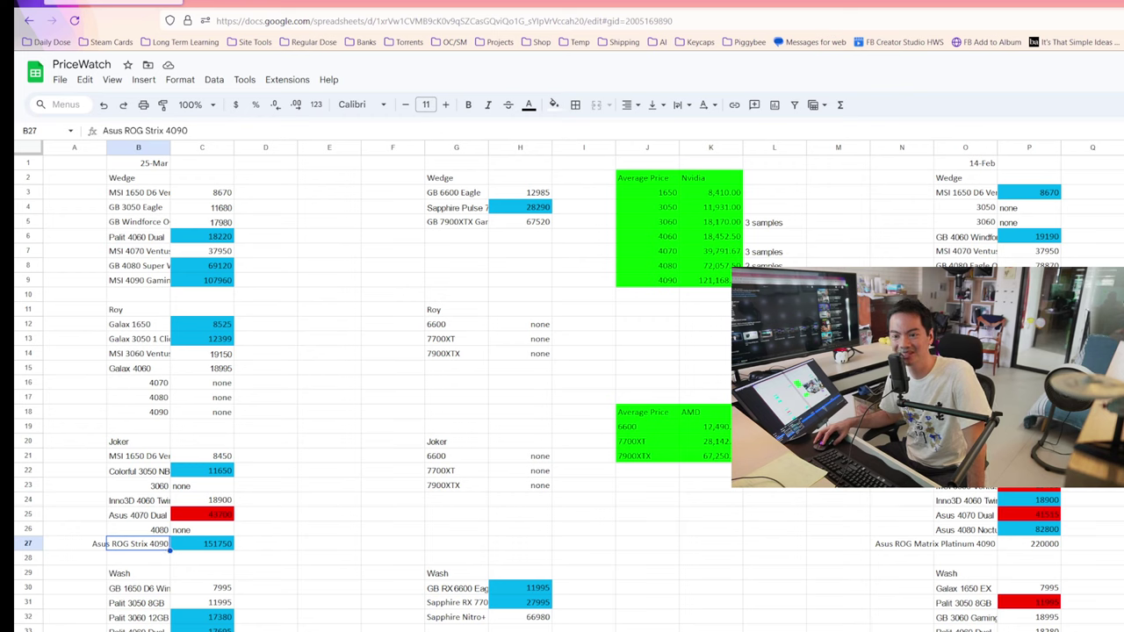
- Compare Wash's MSI 4090 Ventus price in C36 with Joker's Asus ROG Strix 4090 price in C27
key("Right")
key("ctrl+Down")
key("ctrl+Down")
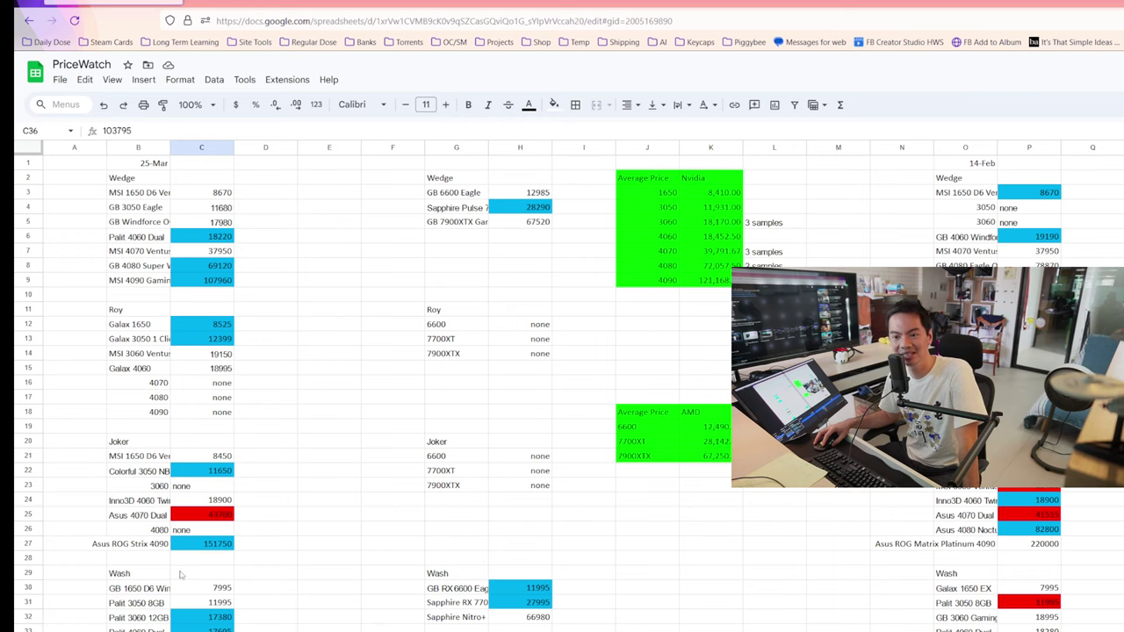
left_click(202, 547)
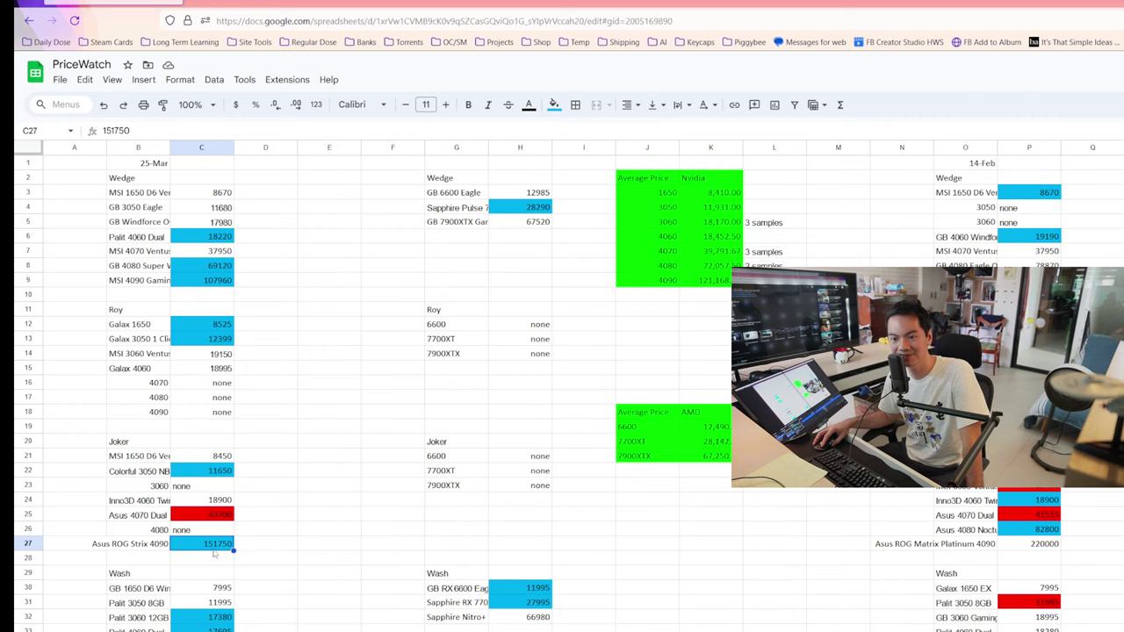
- Examine the R7 7800X3D entries of Wedge, Roy, Joker and Wash in the CPU section
scroll(417, 551, "down", 10)
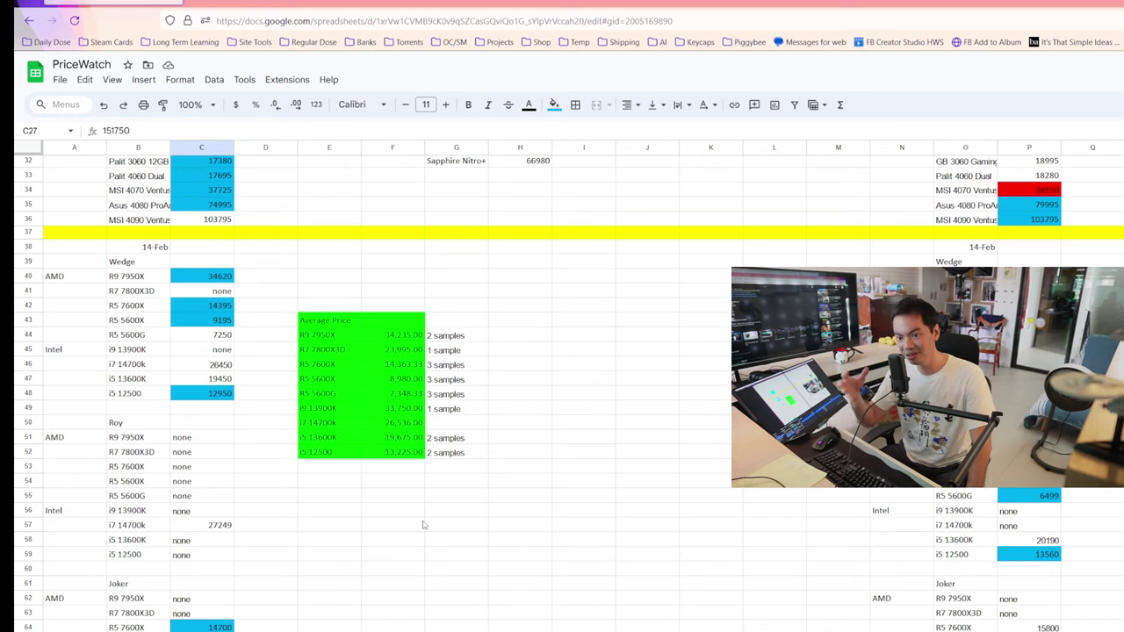
scroll(260, 540, "down", 2)
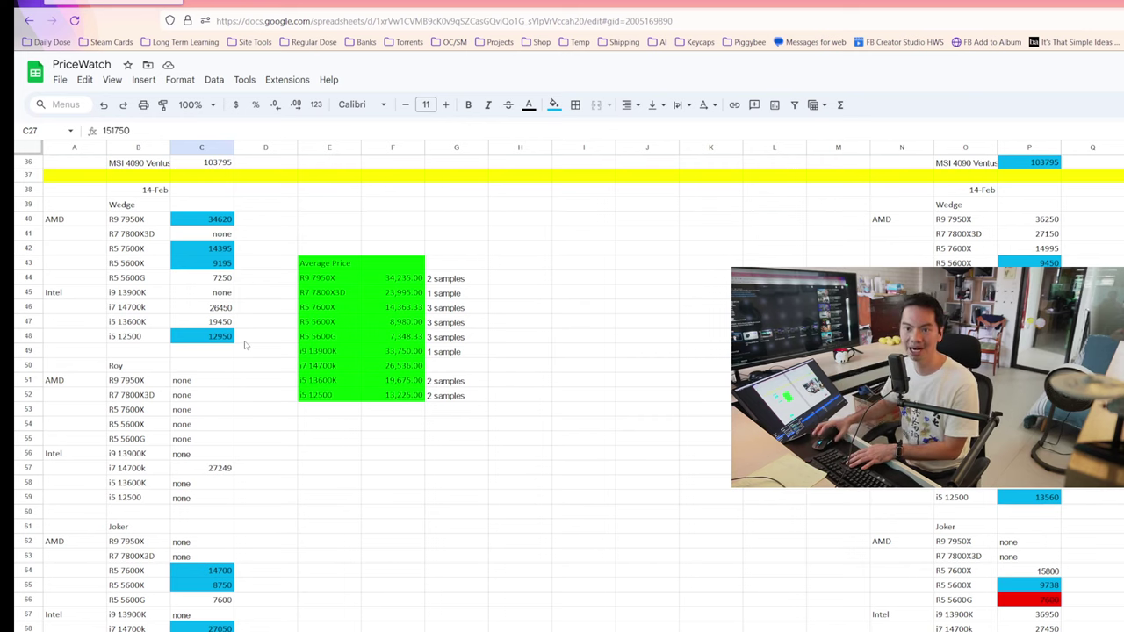
left_click(226, 237)
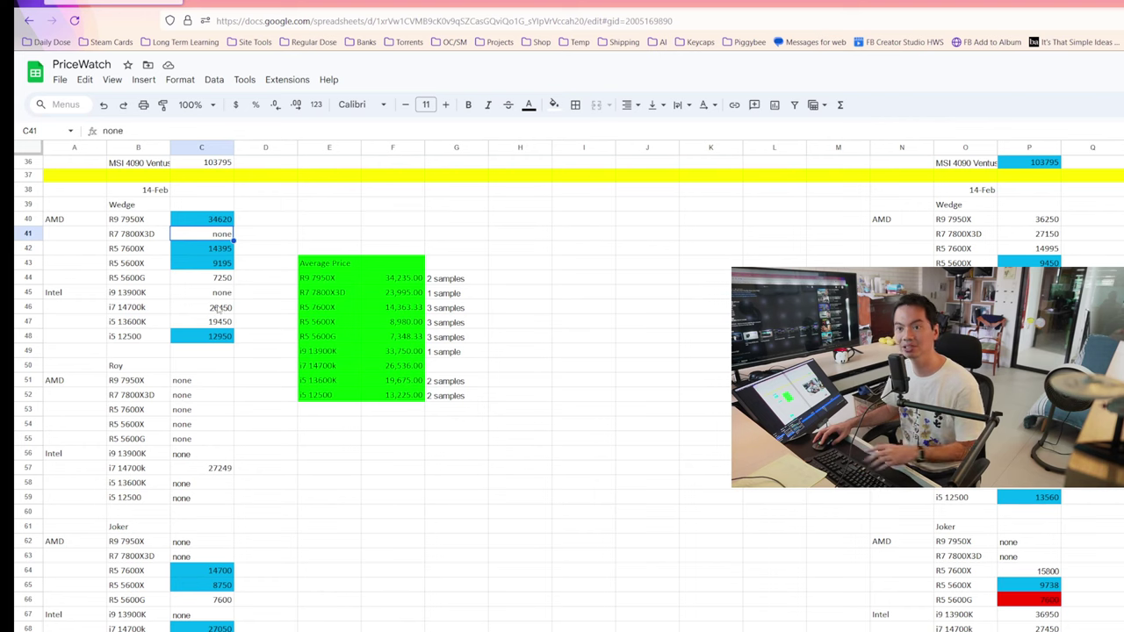
left_click(190, 397)
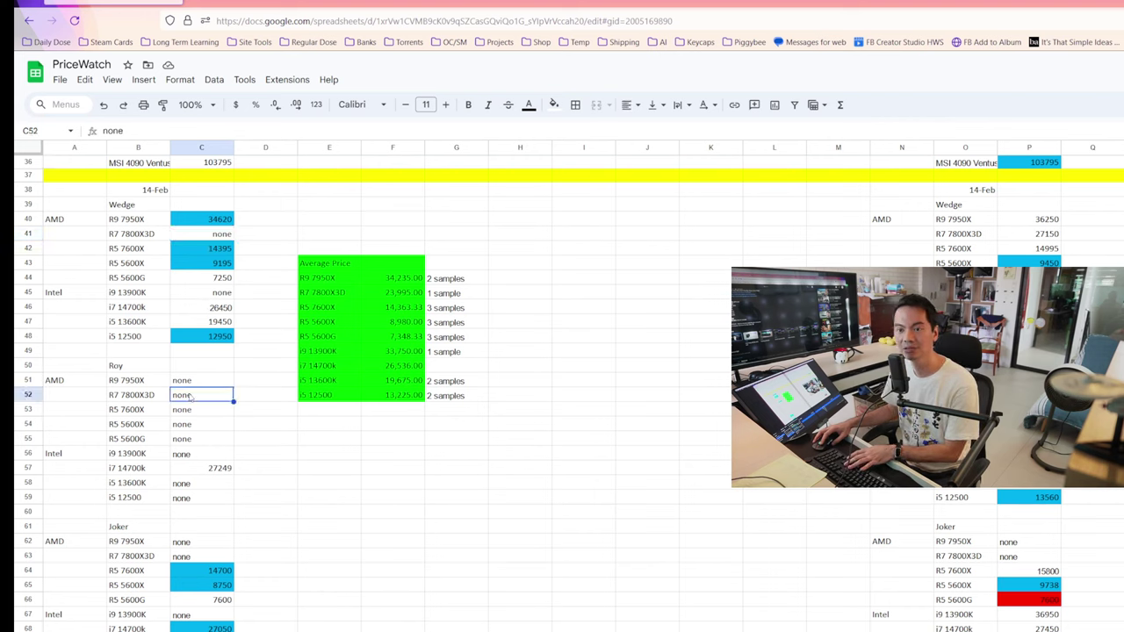
left_click(203, 559)
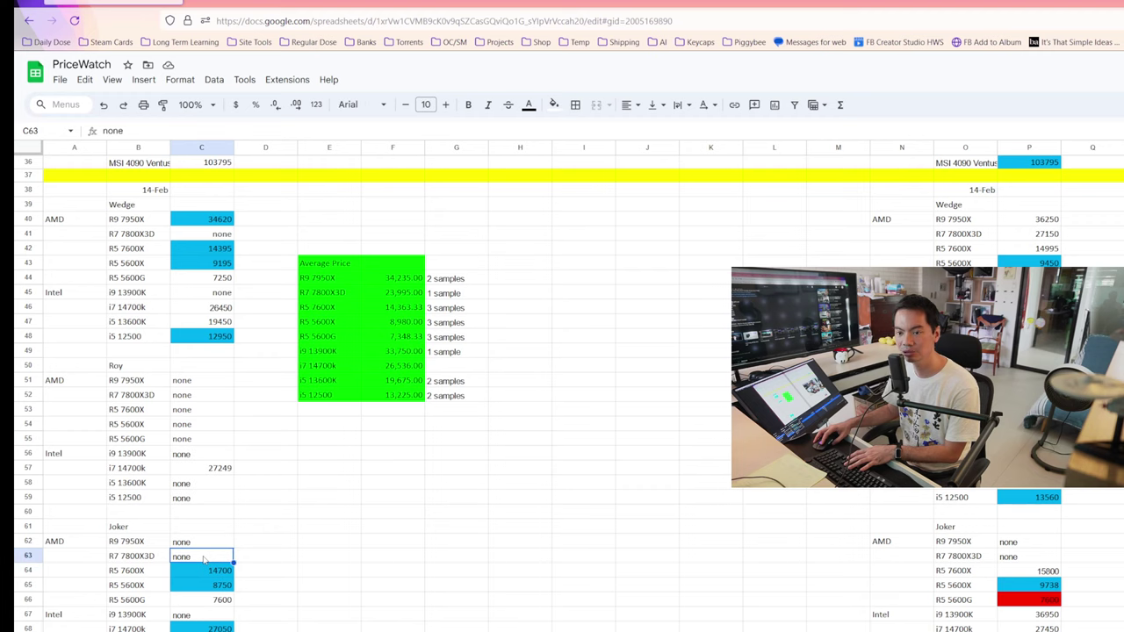
scroll(203, 559, "down", 4)
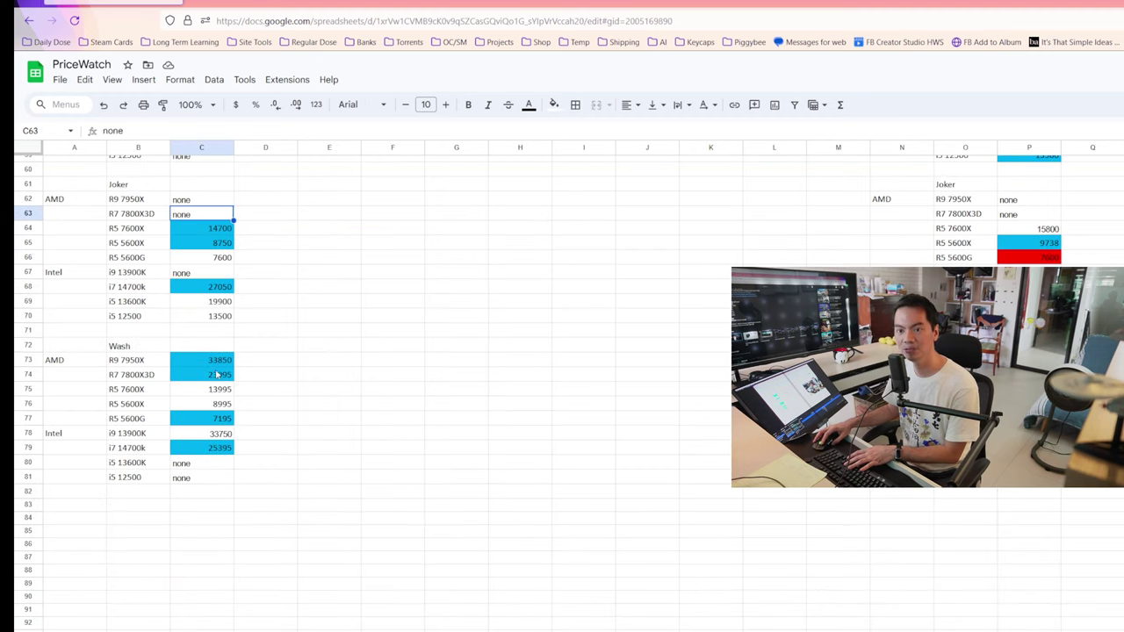
left_click(218, 375)
- Check the R7 7800X3D average formula in F45 and look over the whole CPU Average Price table
scroll(356, 391, "up", 3)
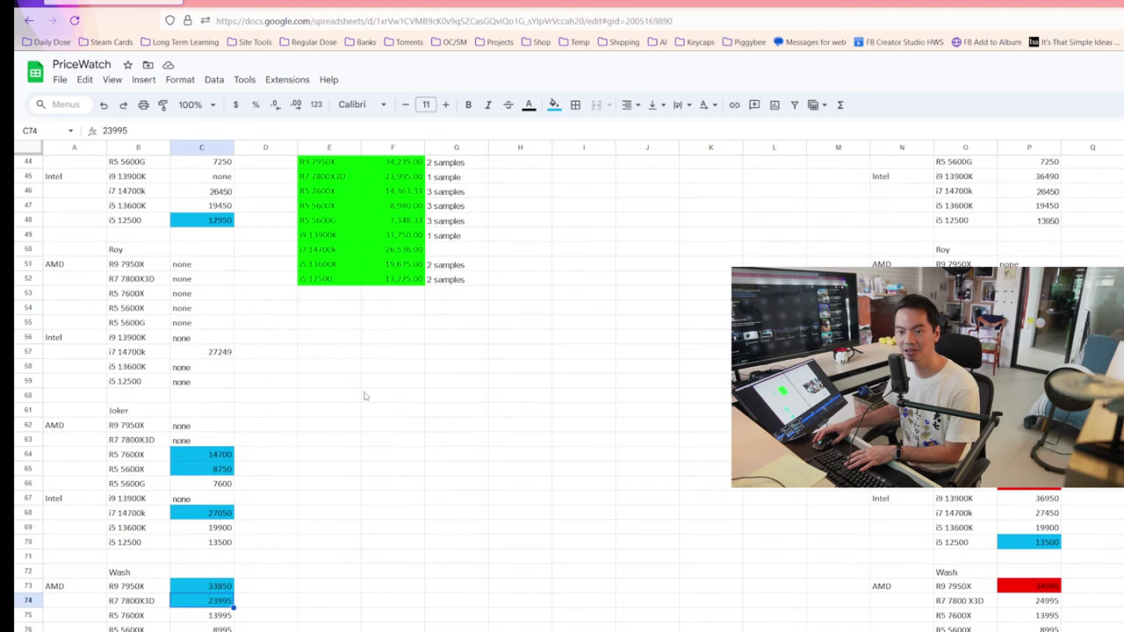
scroll(366, 396, "up", 4)
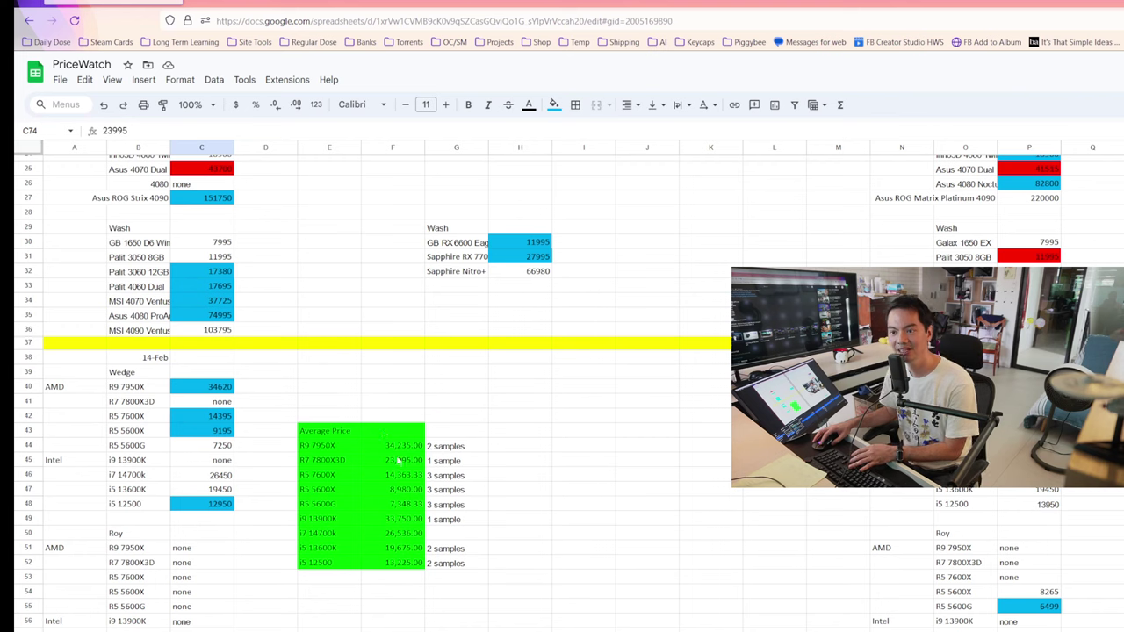
left_click(399, 460)
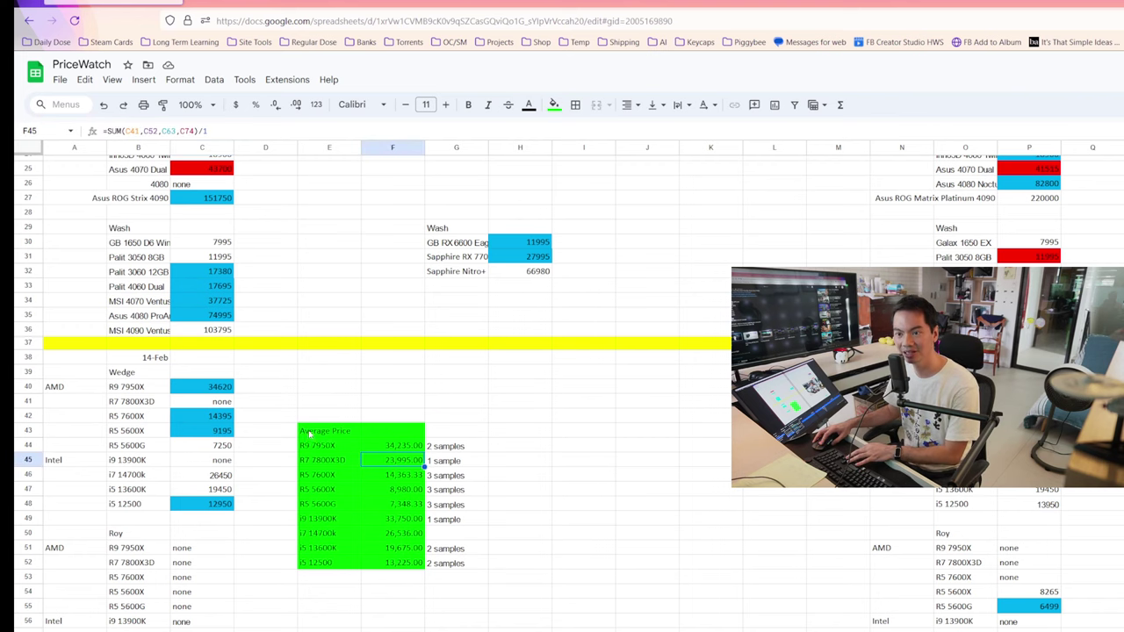
left_click_drag(309, 434, 397, 567)
left_click(520, 474)
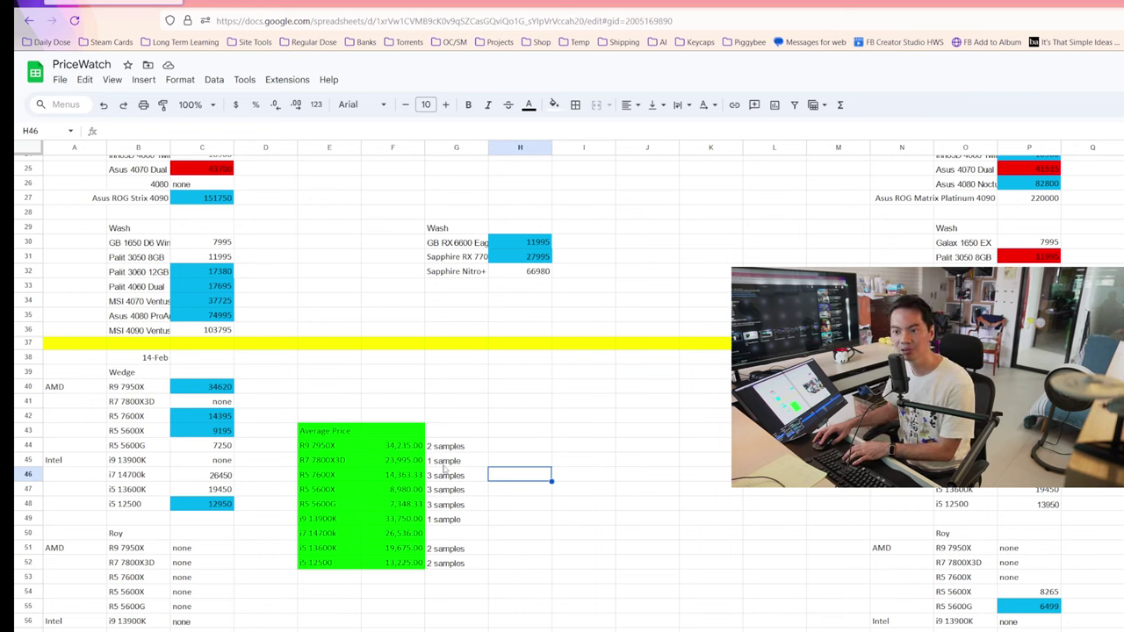
- Go along row 45 and select the R7 7800X3D label in the CPU Average Price table
key("Up")
key("Left")
key("Left")
key("Left")
key("Left")
key("Left")
key("Left")
key("Left")
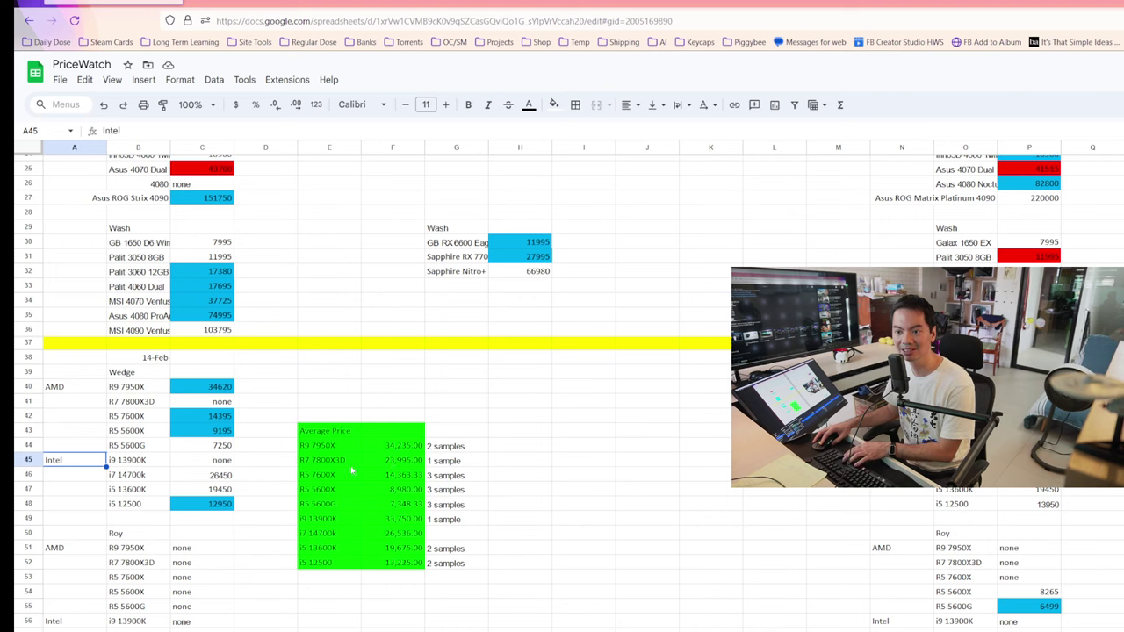
left_click(350, 464)
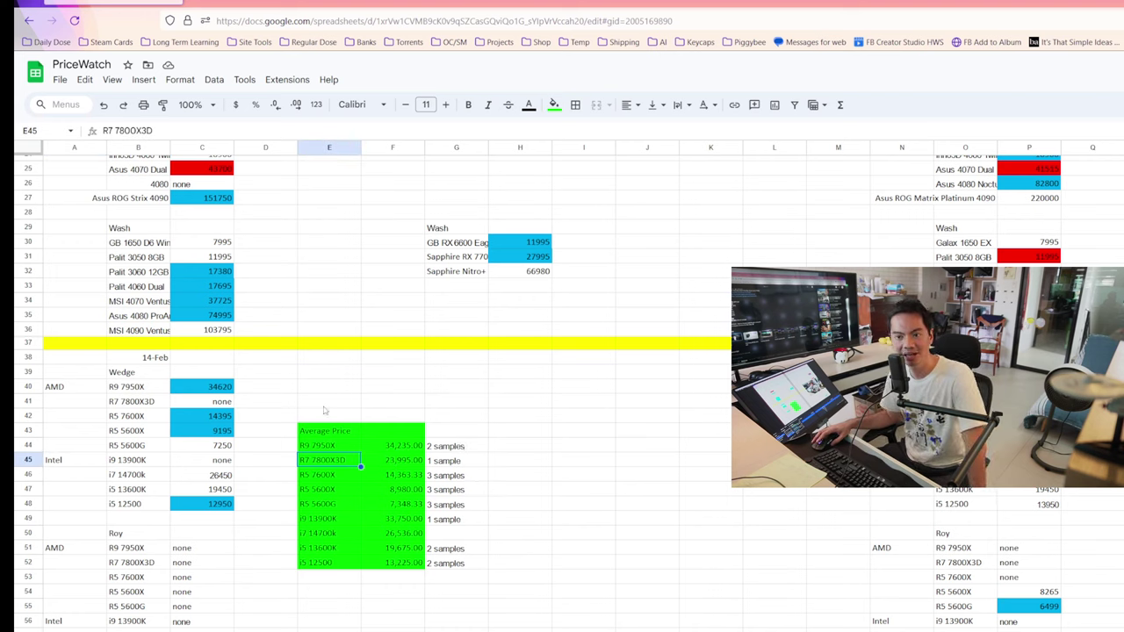
- Check Roy's AMD CPU entries in C51:C55 and the store's i7 14700k price in C57
scroll(296, 396, "down", 1)
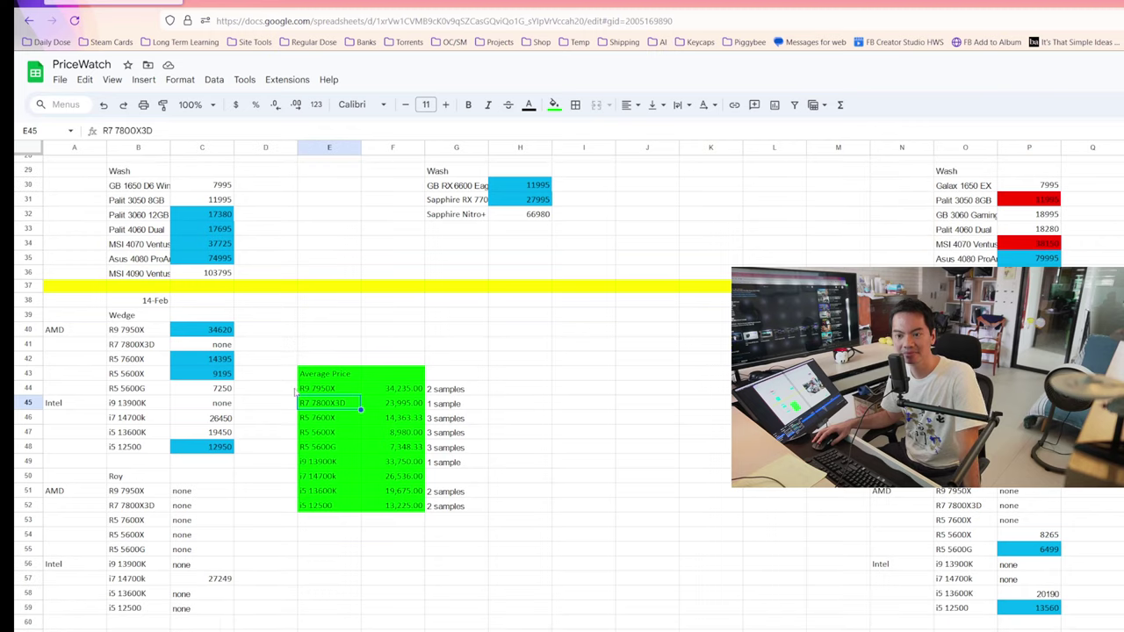
left_click(180, 496)
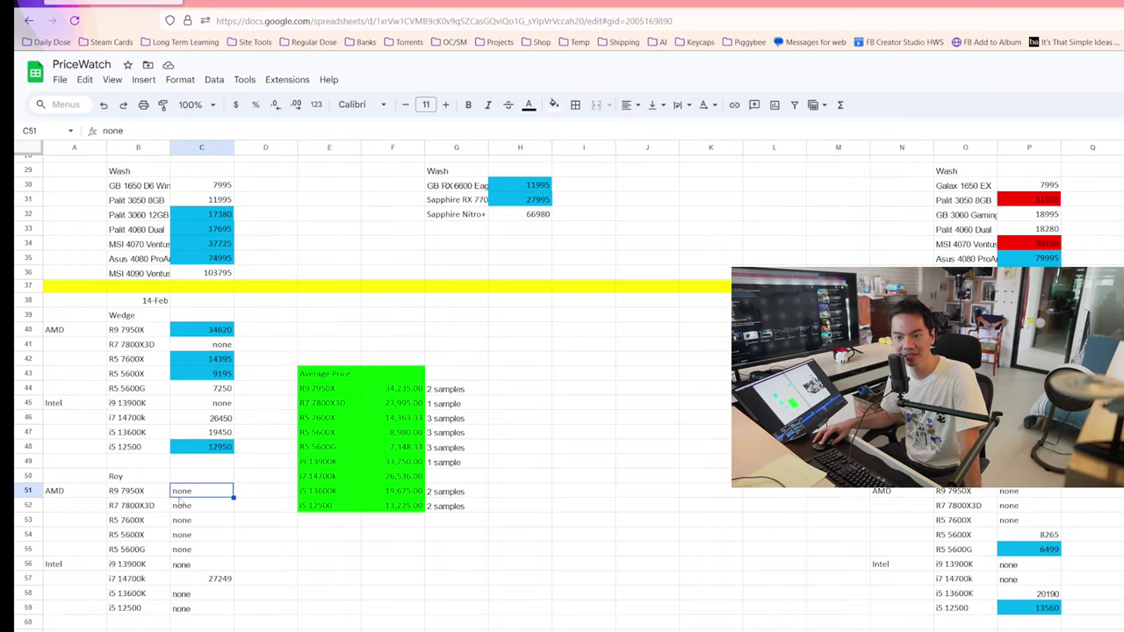
left_click_drag(202, 552, 186, 496)
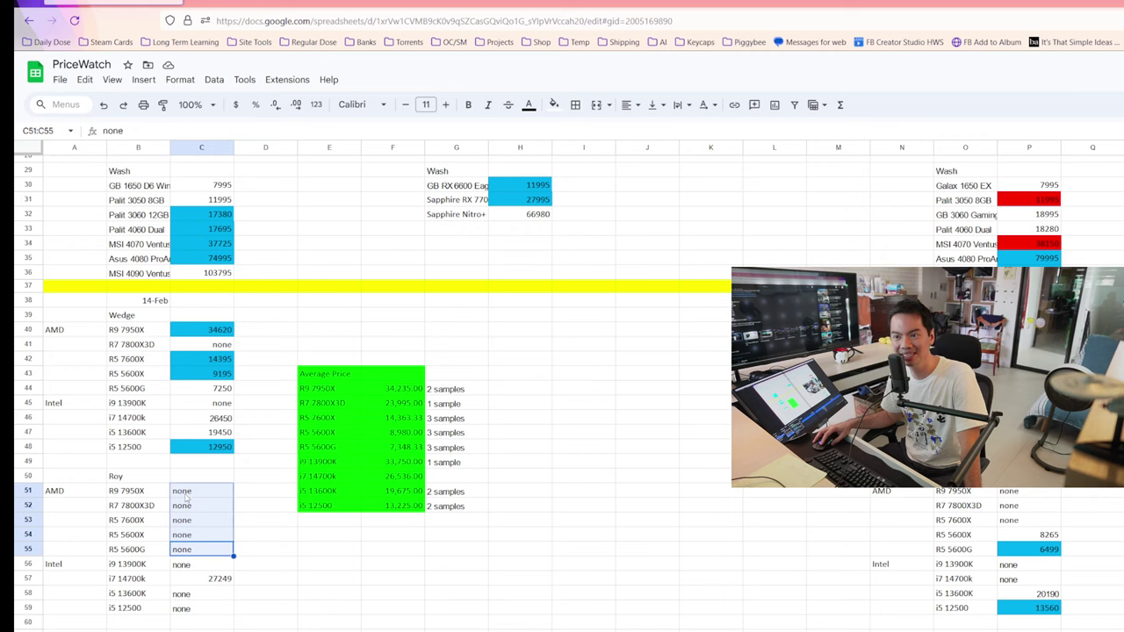
left_click(201, 578)
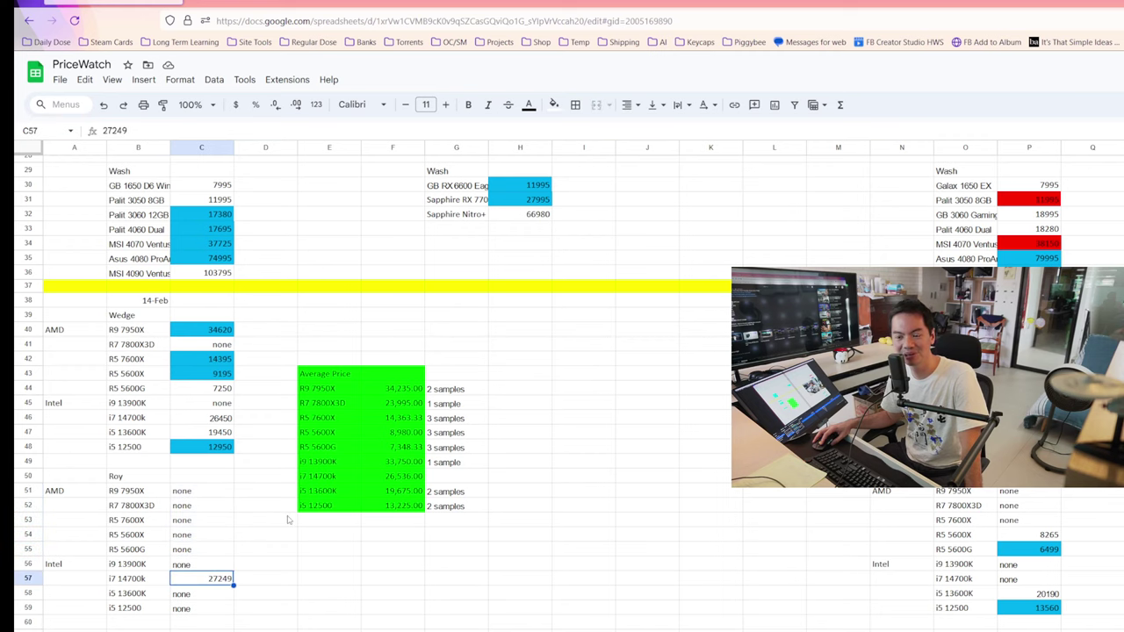
scroll(269, 569, "down", 2)
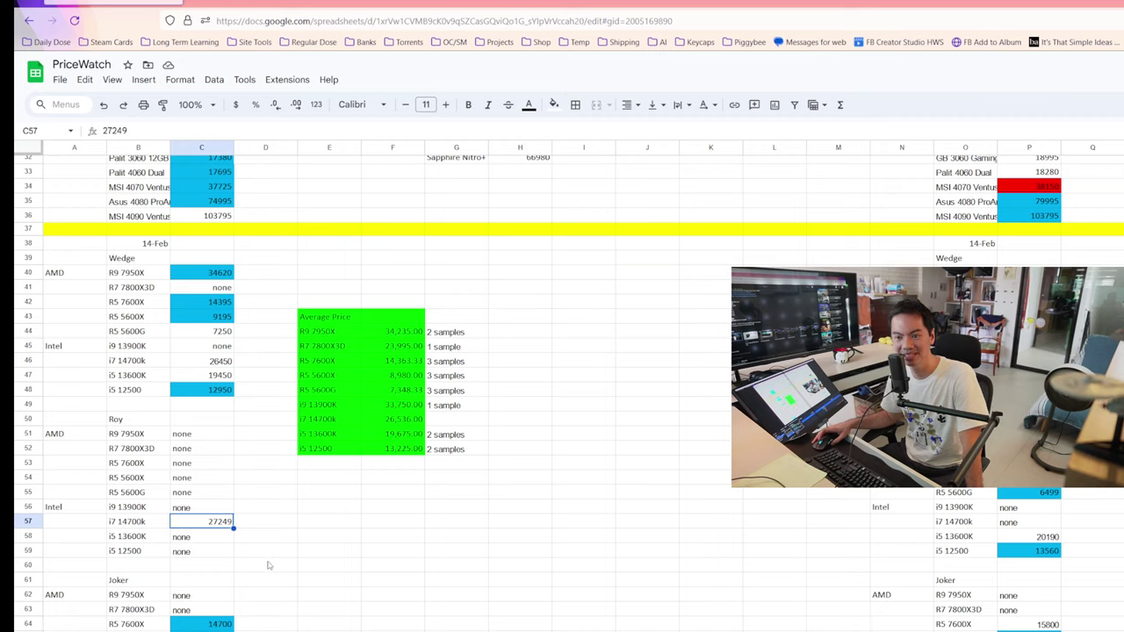
scroll(269, 569, "up", 2)
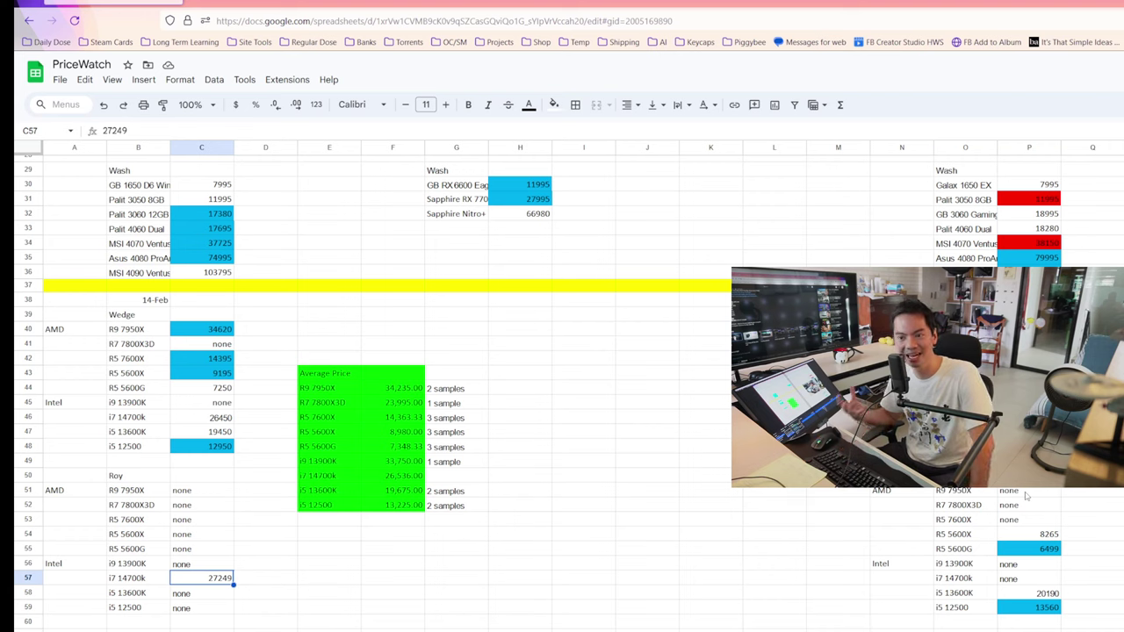
key("Left")
key("Left")
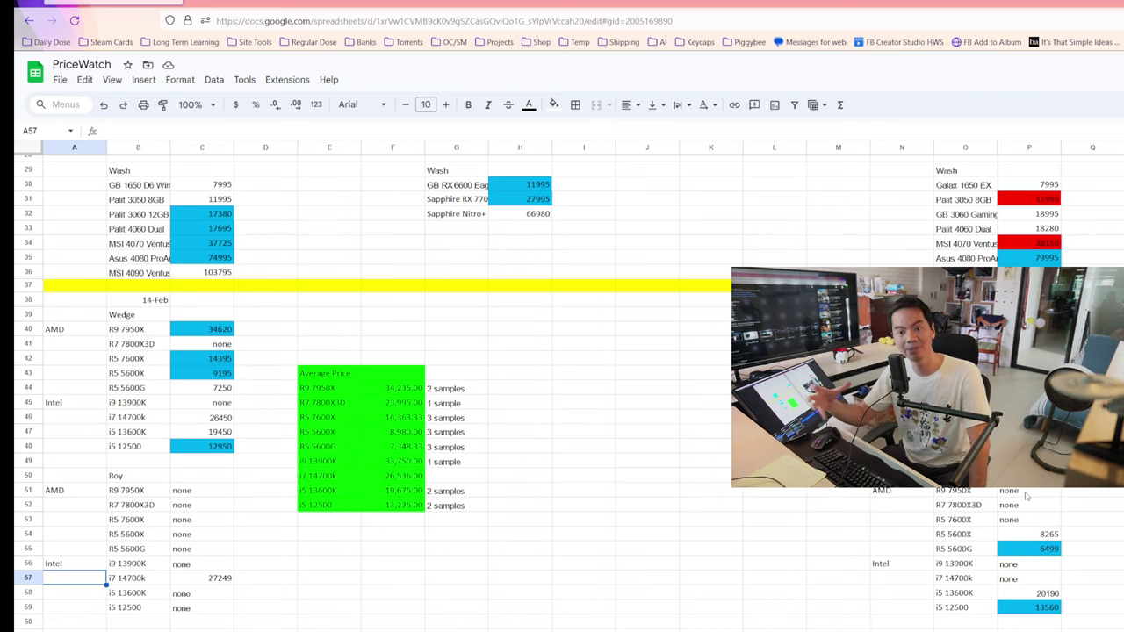
- Return from the CPU list to the 25-Mar GPU section and check Wash's GB RX 6600 Eagle entry
left_click(128, 612)
scroll(129, 595, "up", 7)
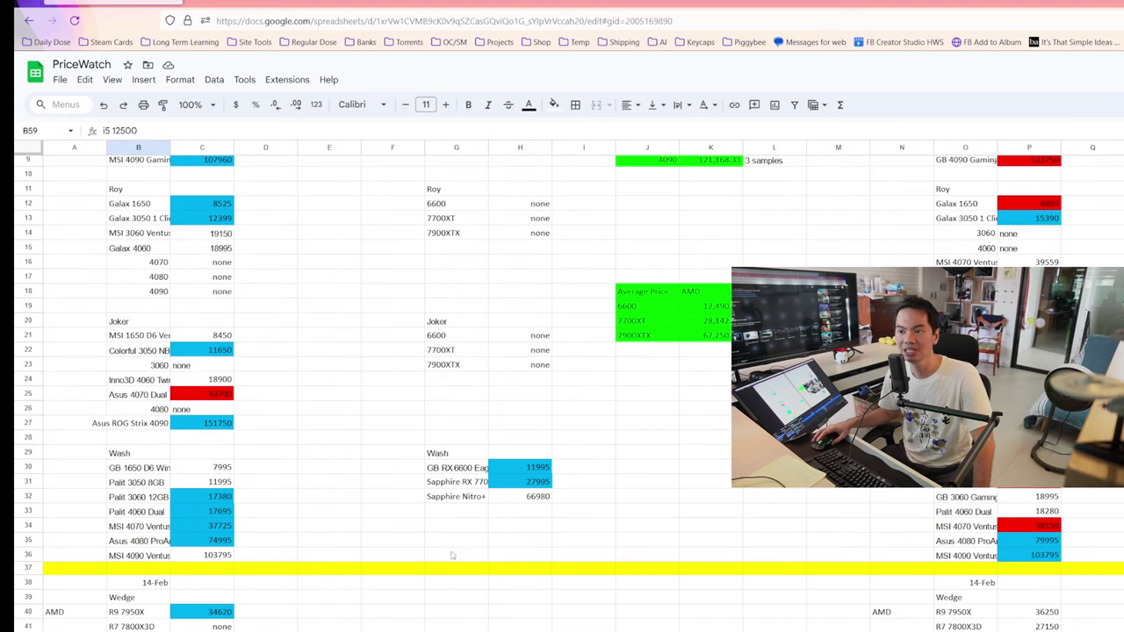
left_click(470, 472)
scroll(378, 519, "up", 3)
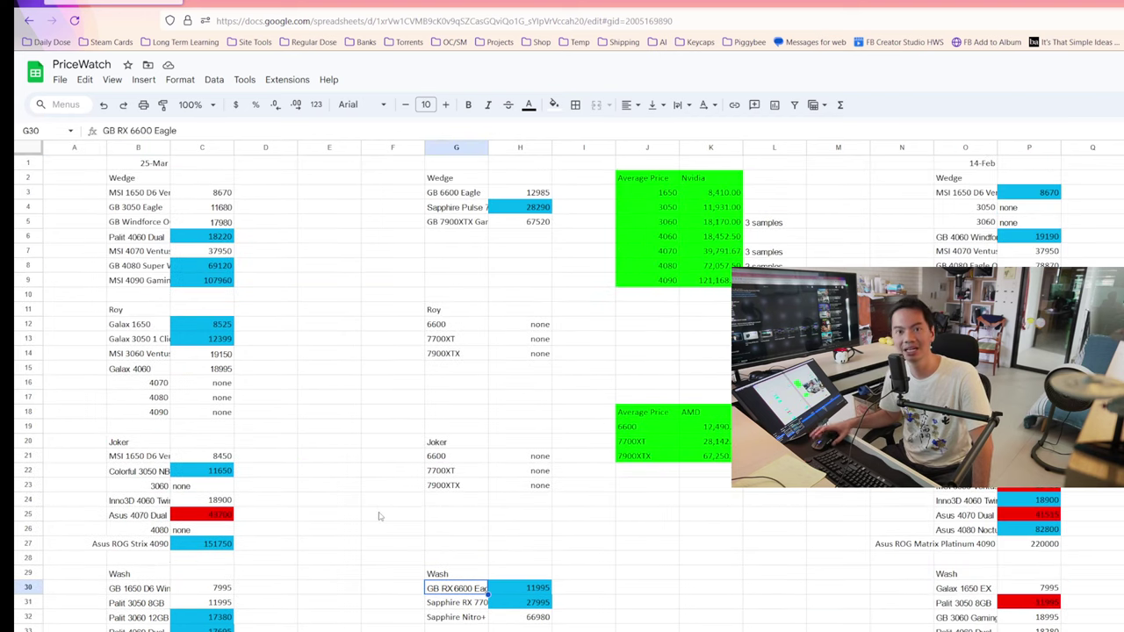